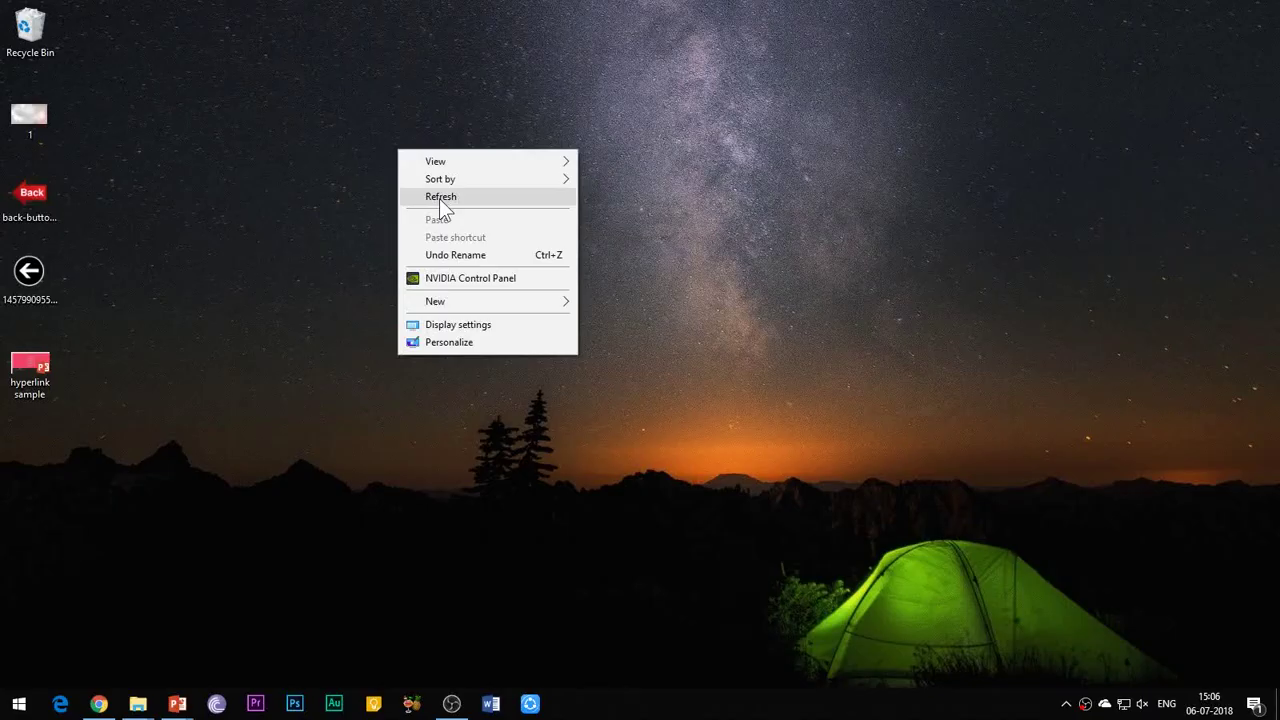
# Create a new presentation from the Banded template.
pyautogui.moveTo(184, 710)
pyautogui.click(290, 635)
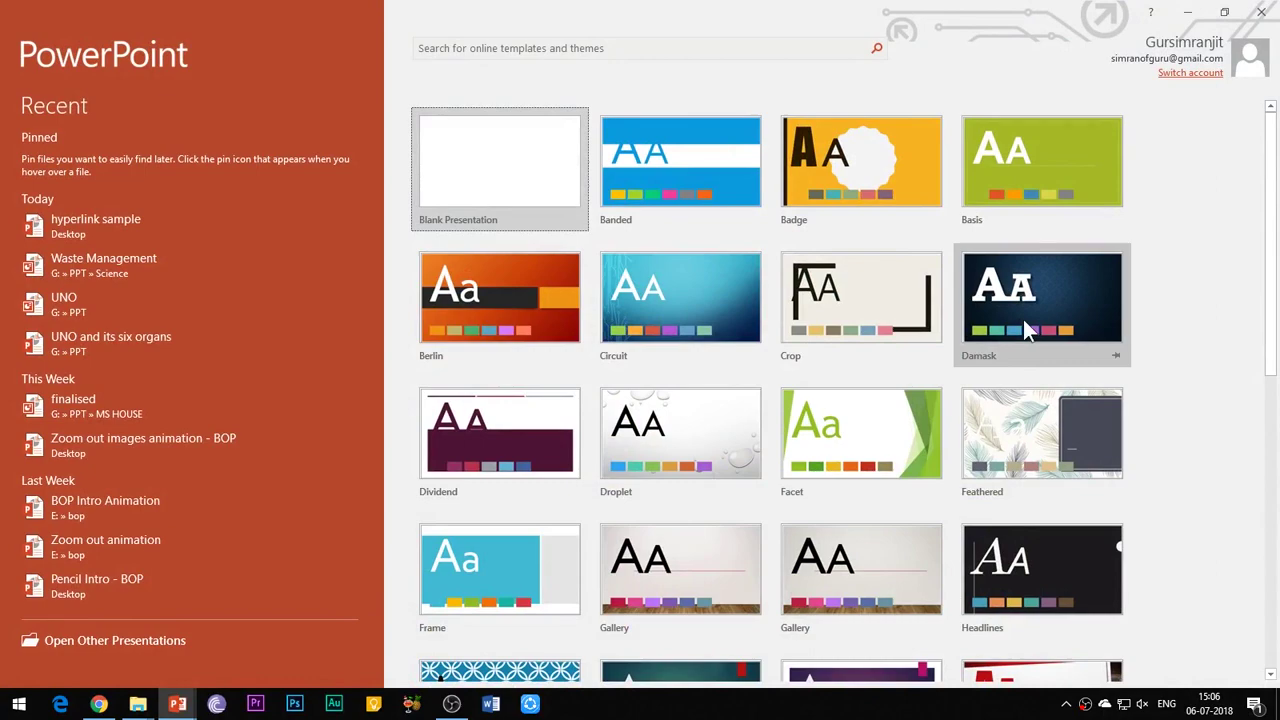
pyautogui.click(650, 184)
pyautogui.click(905, 488)
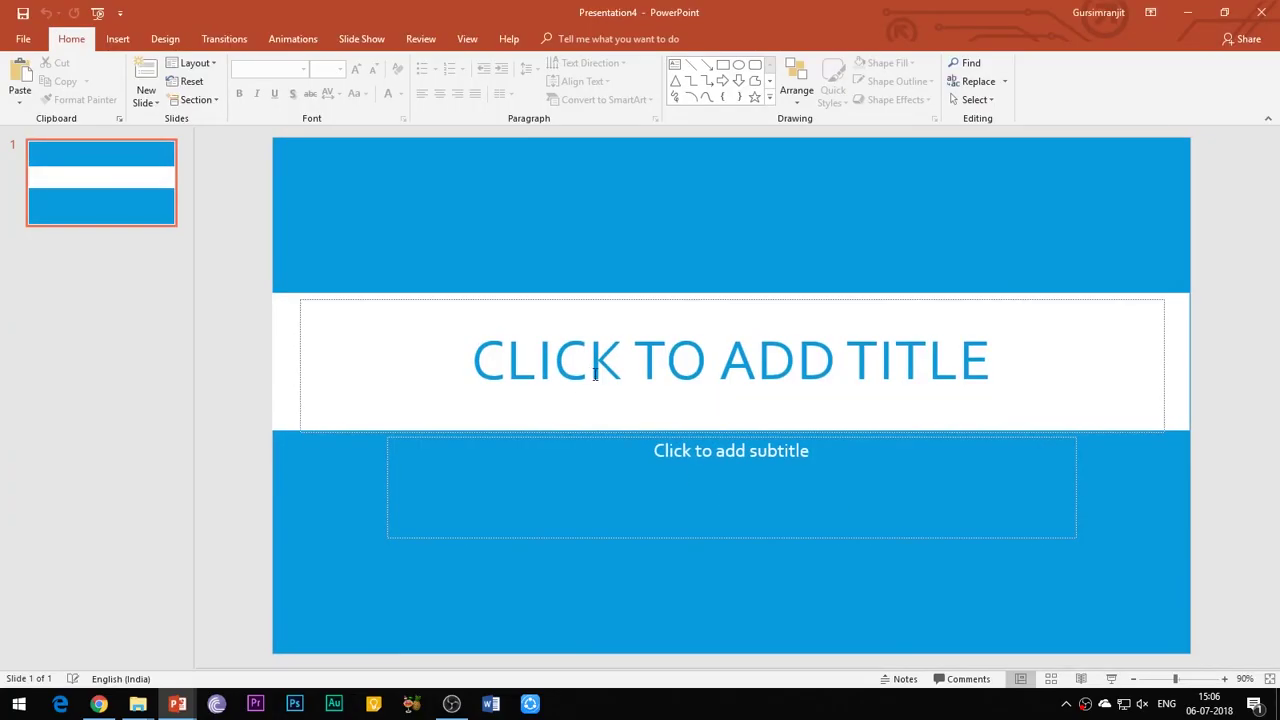
# Type 'HYPERLINKS?' as the title slide's heading.
pyautogui.click(688, 383)
pyautogui.write('HYPERLINKS')
pyautogui.click(177, 360)
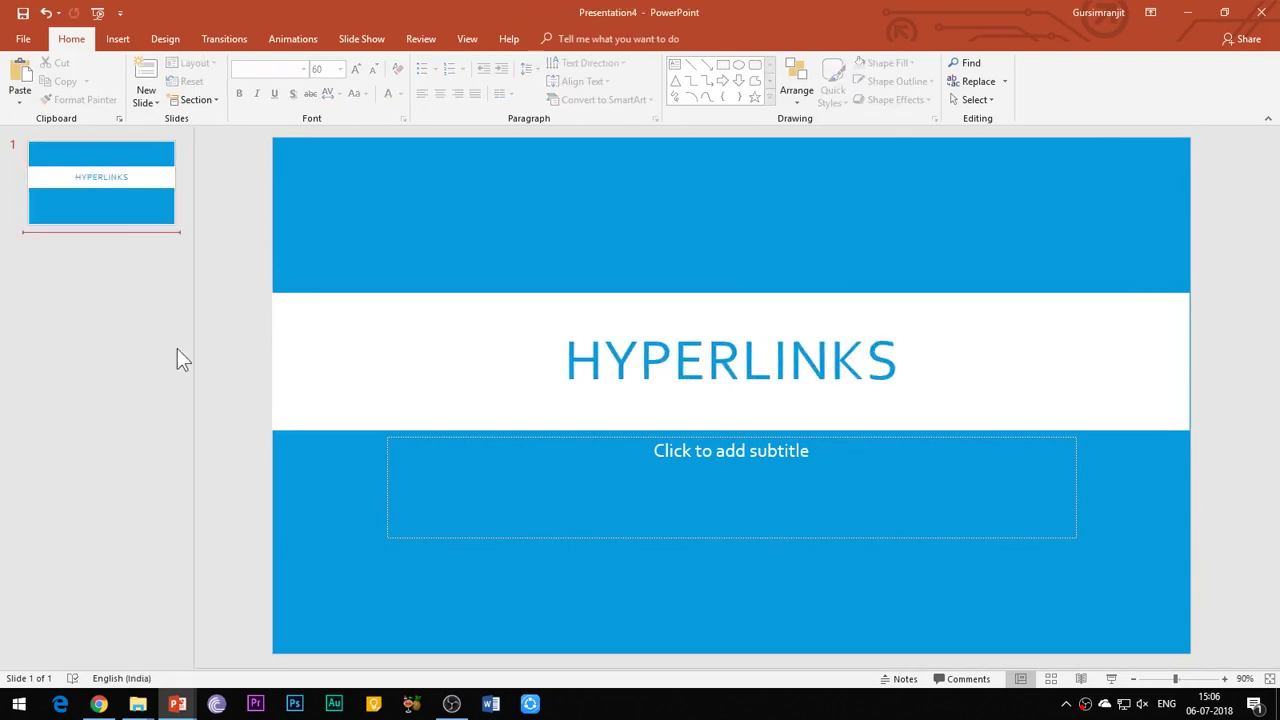
pyautogui.click(921, 367)
pyautogui.write('?')
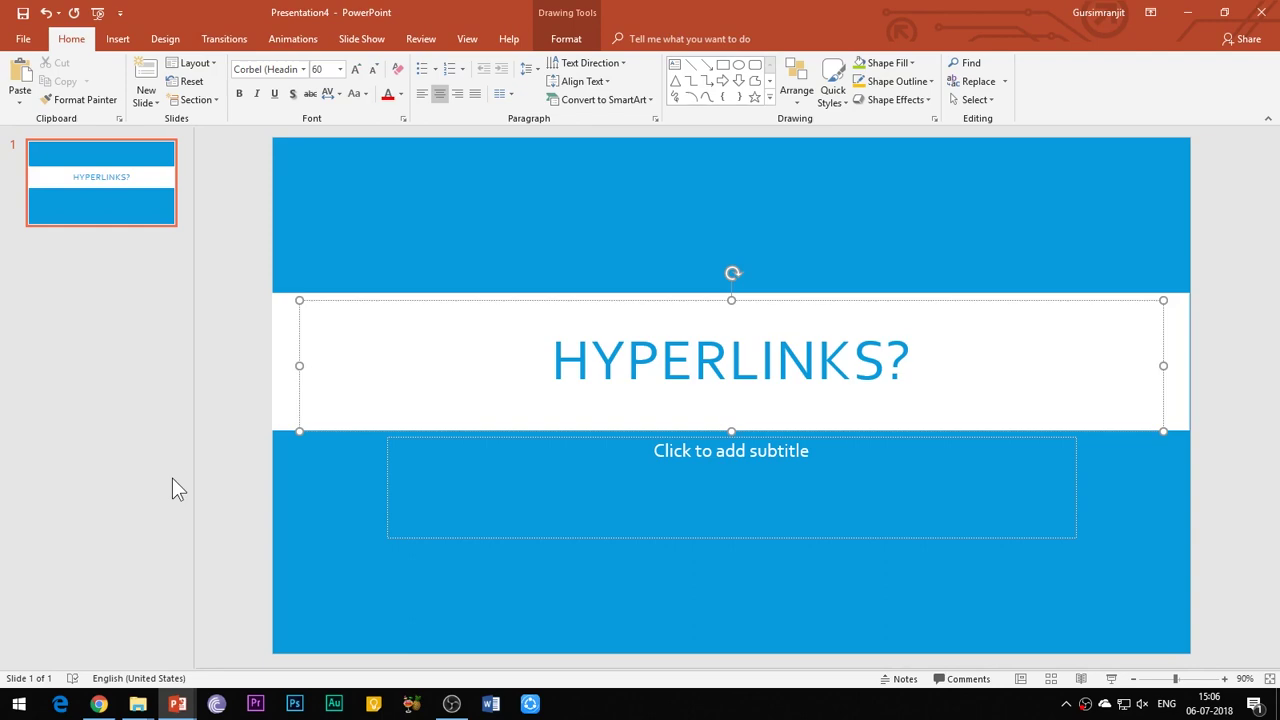
# Open the second POWERPOINT search result, the Microsoft PowerPoint product page, in a new tab.
pyautogui.click(99, 702)
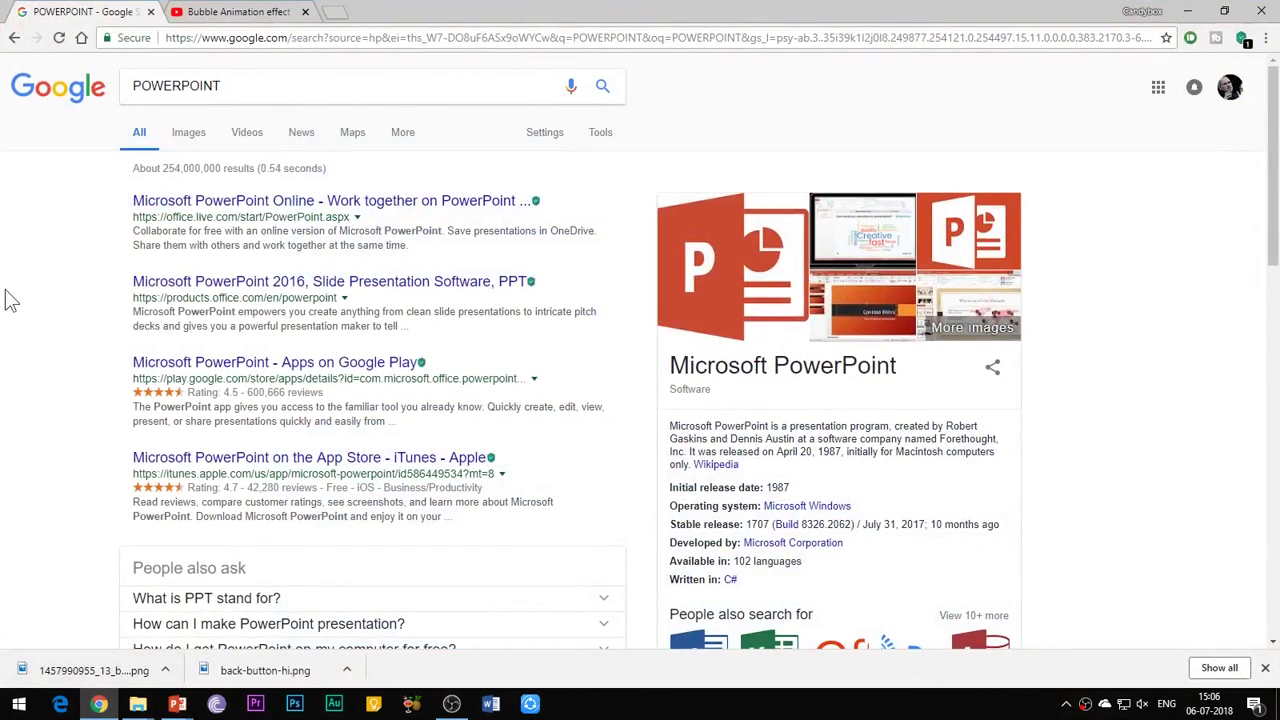
pyautogui.scroll(-1, 43, 320)
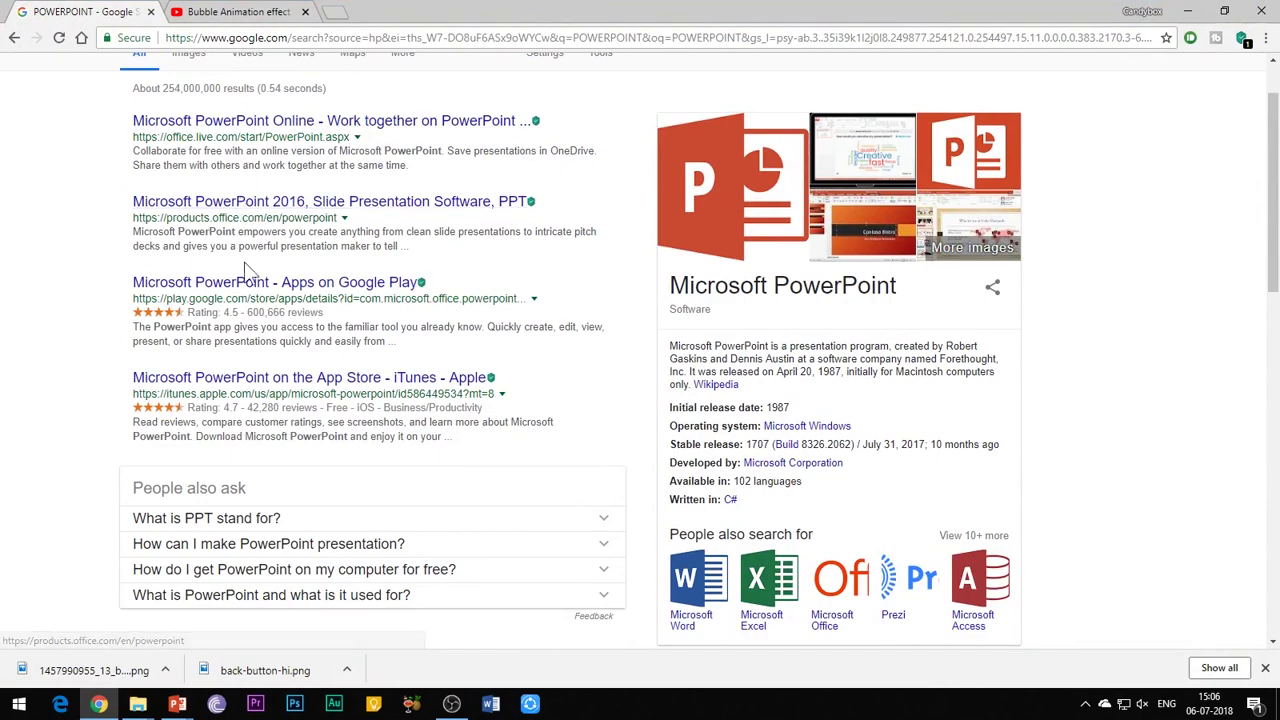
pyautogui.click(265, 124)
pyautogui.rightClick(250, 200)
pyautogui.click(295, 209)
pyautogui.click(270, 12)
# Browse the PowerPoint product page, then go back to the Google results tab.
pyautogui.scroll(-8, 419, 305)
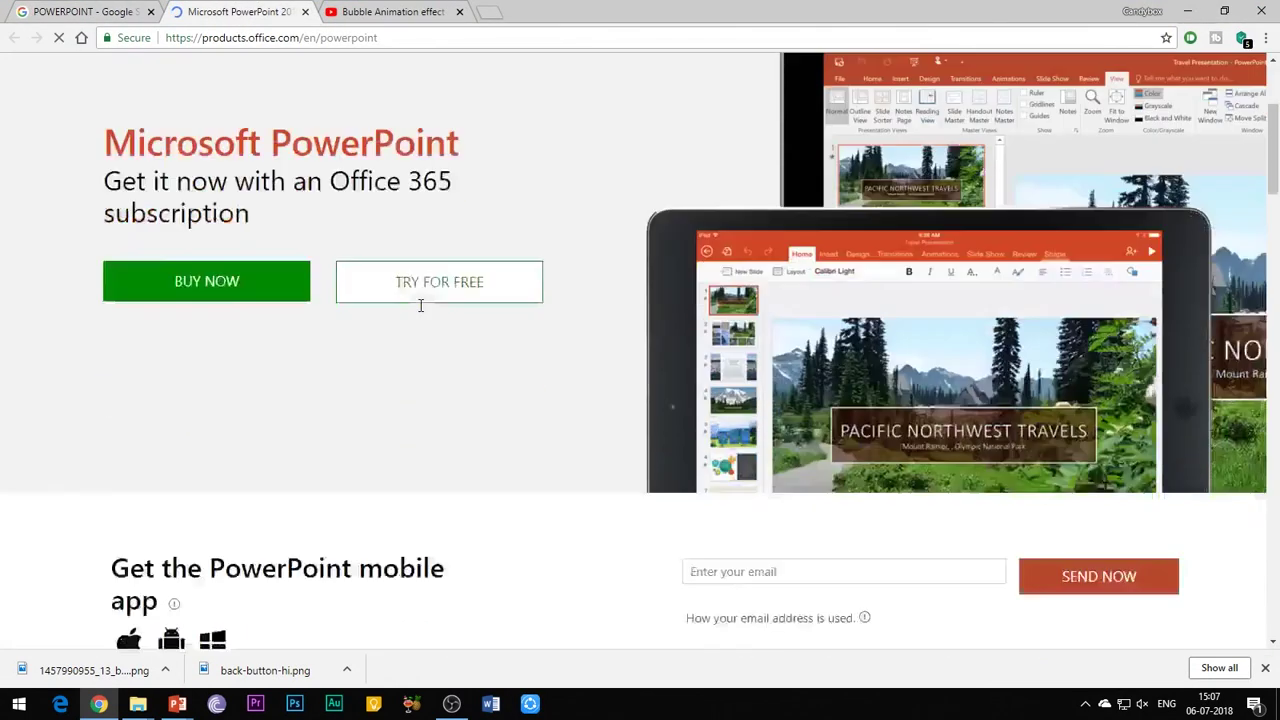
pyautogui.scroll(4, 419, 305)
pyautogui.scroll(5, 408, 315)
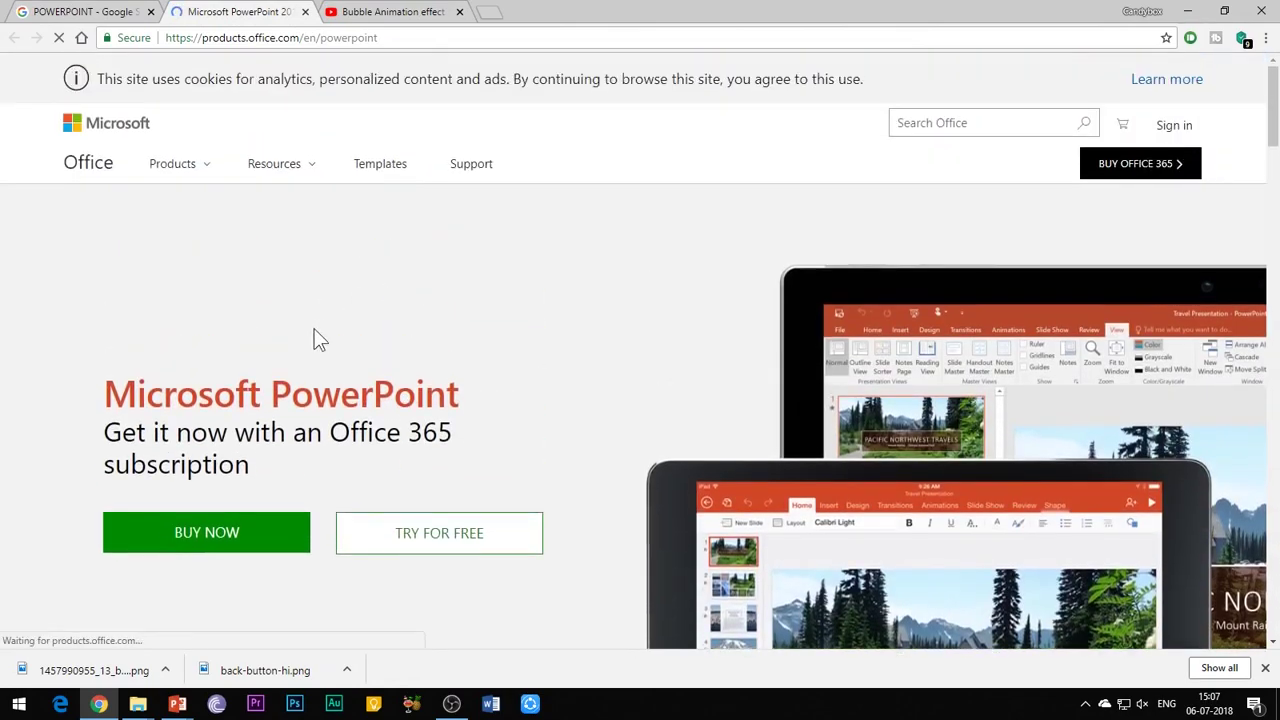
pyautogui.scroll(-20, 314, 328)
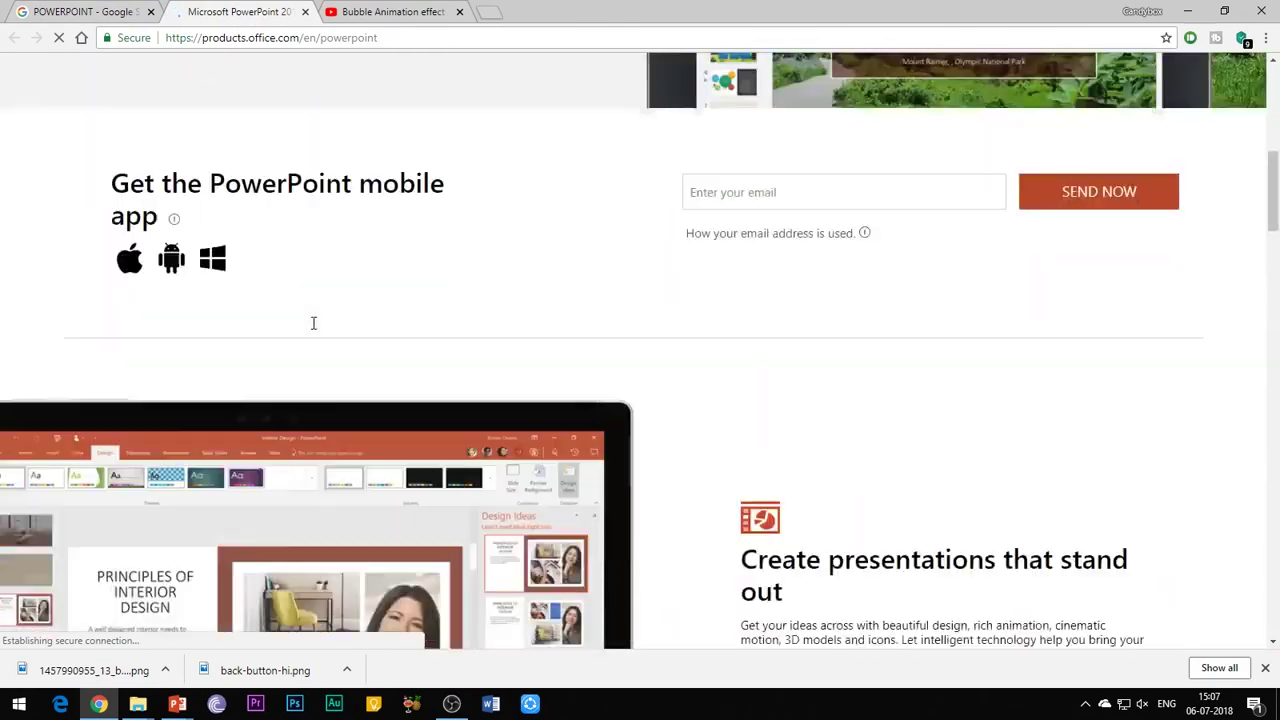
pyautogui.scroll(-6, 314, 330)
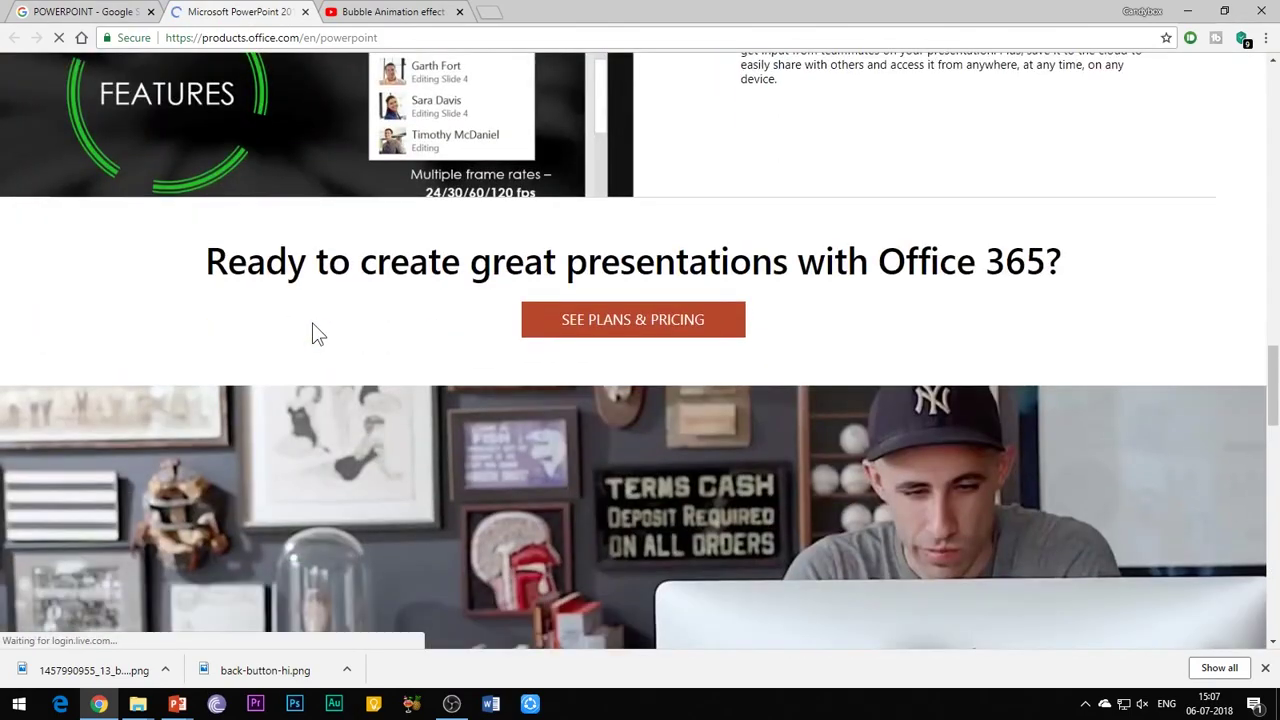
pyautogui.scroll(4, 314, 332)
pyautogui.scroll(6, 312, 323)
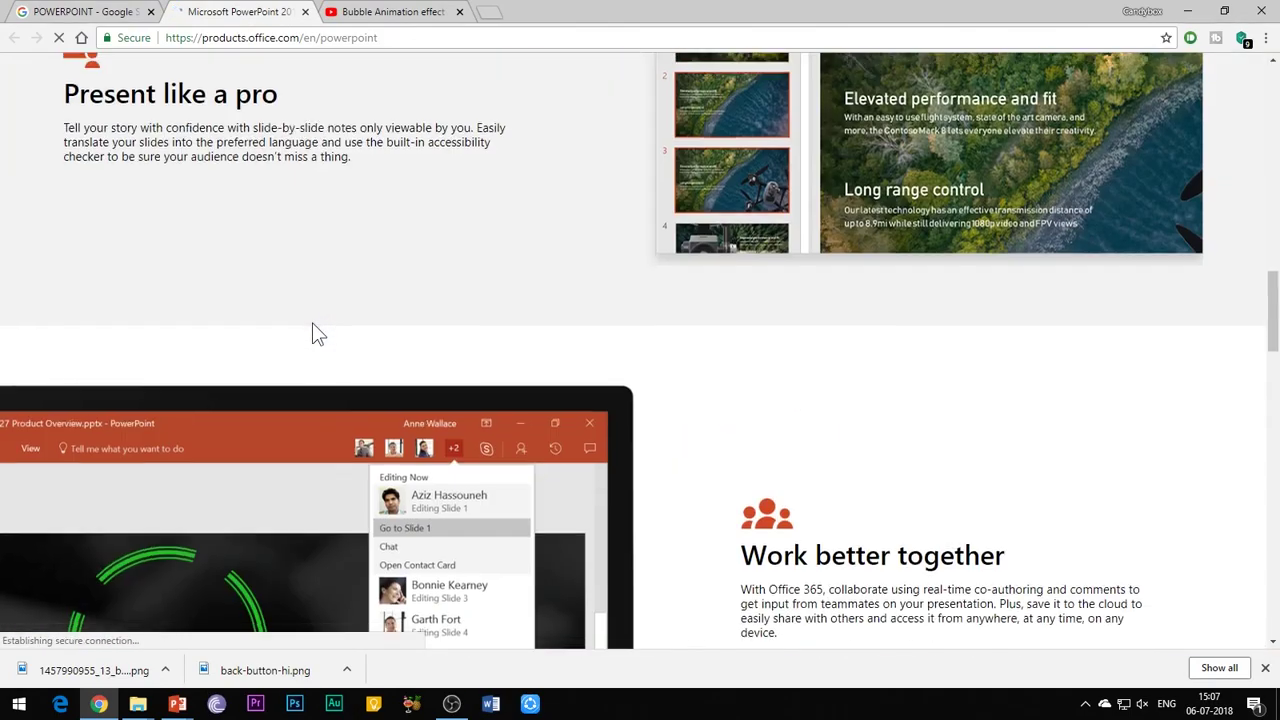
pyautogui.scroll(-2, 312, 323)
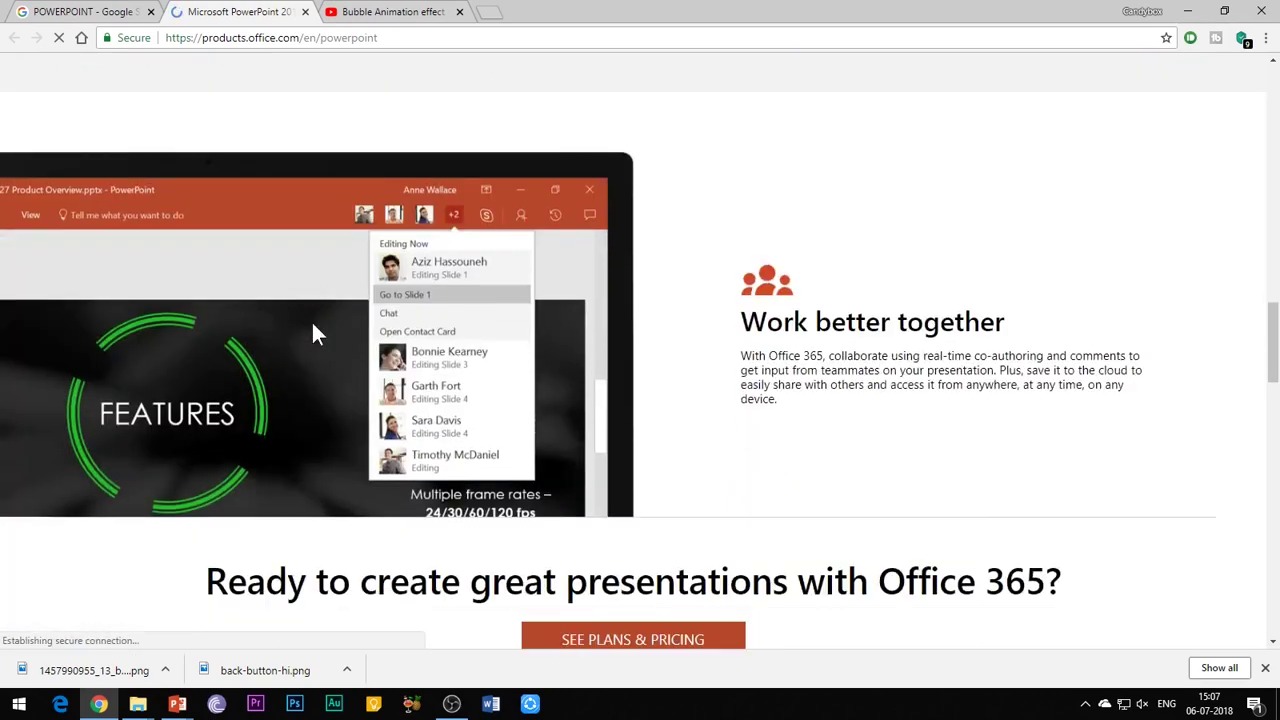
pyautogui.scroll(6, 312, 322)
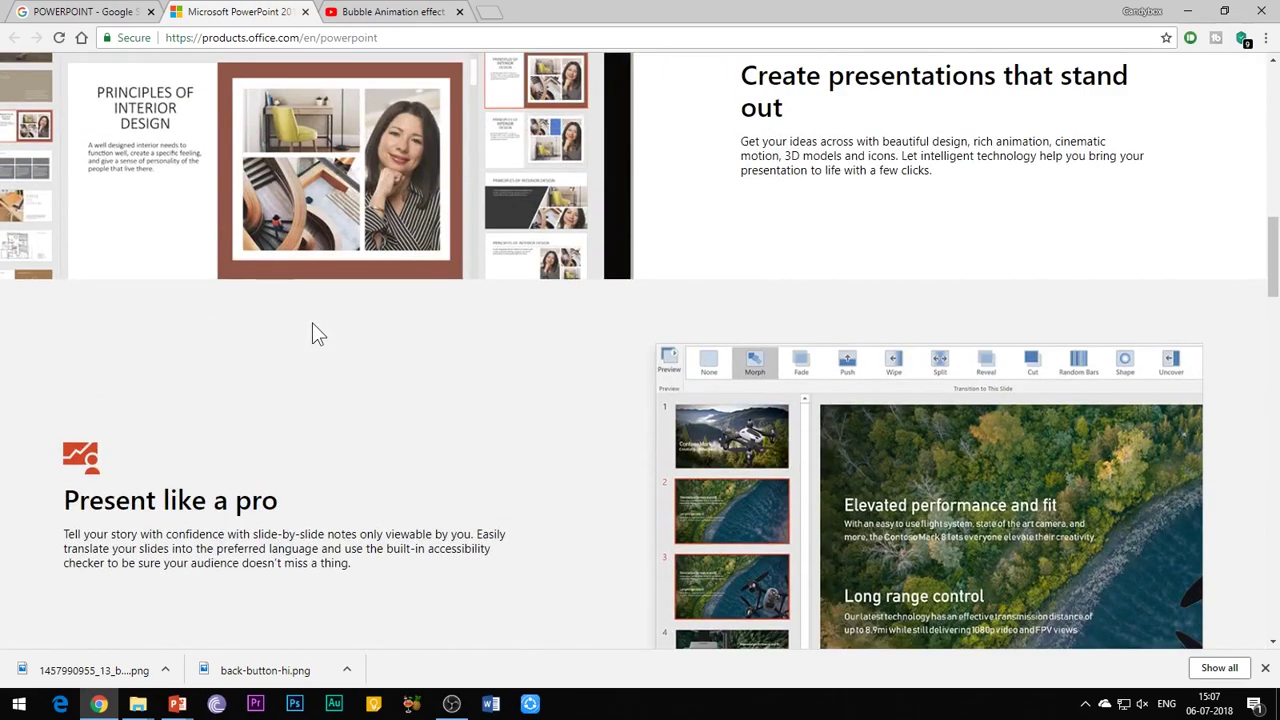
pyautogui.scroll(5, 312, 324)
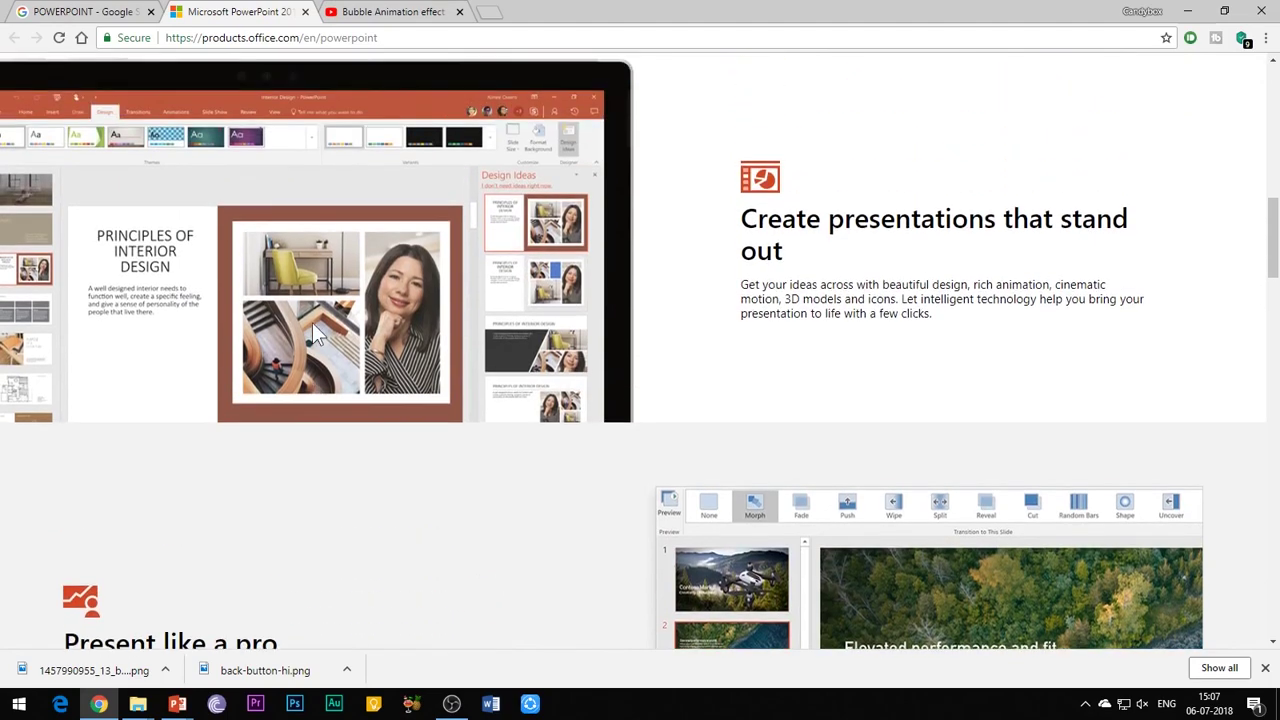
pyautogui.scroll(6, 314, 330)
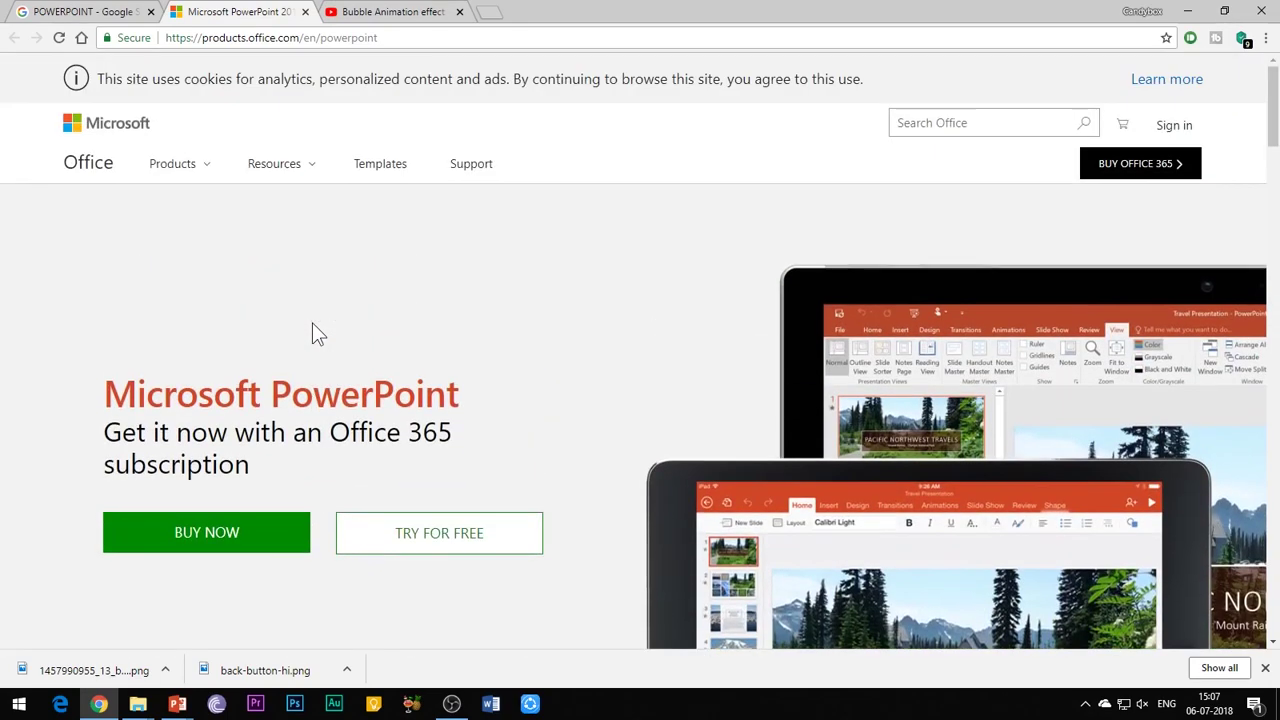
pyautogui.click(80, 10)
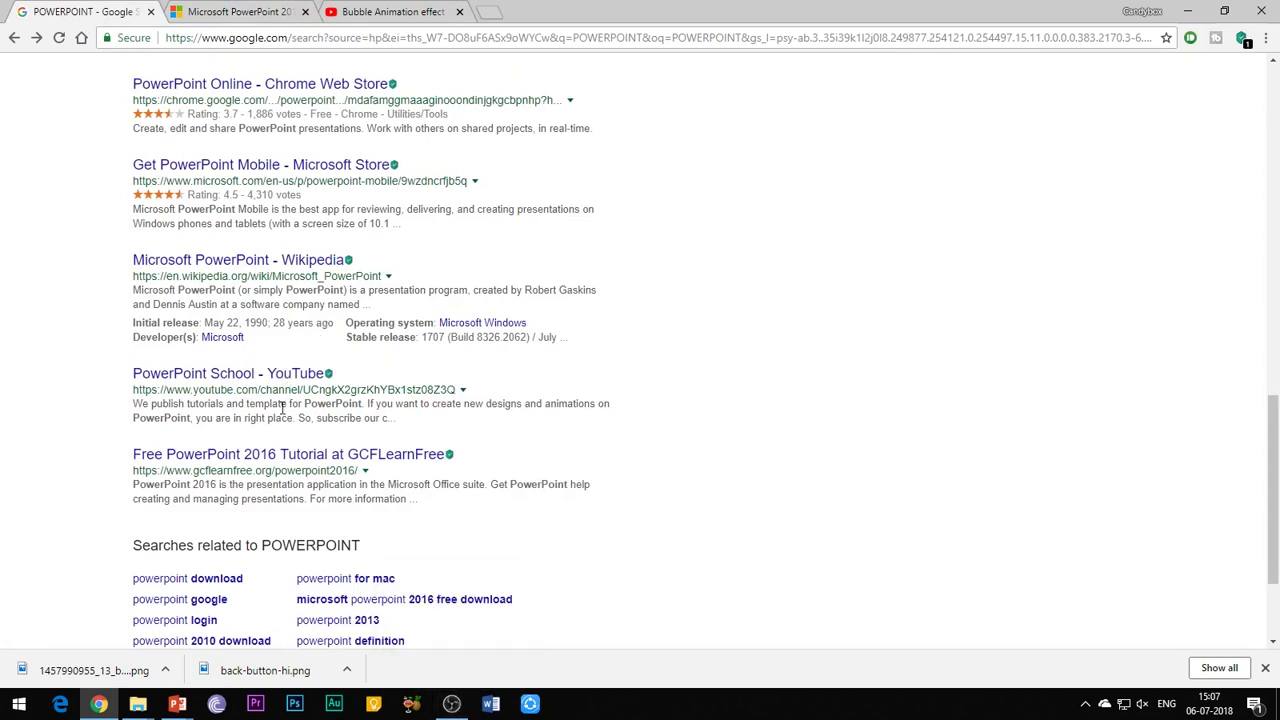
# Replace the 'HYPERLINKS?' heading with 'VIDEO LINK' and select the new title text.
pyautogui.click(200, 625)
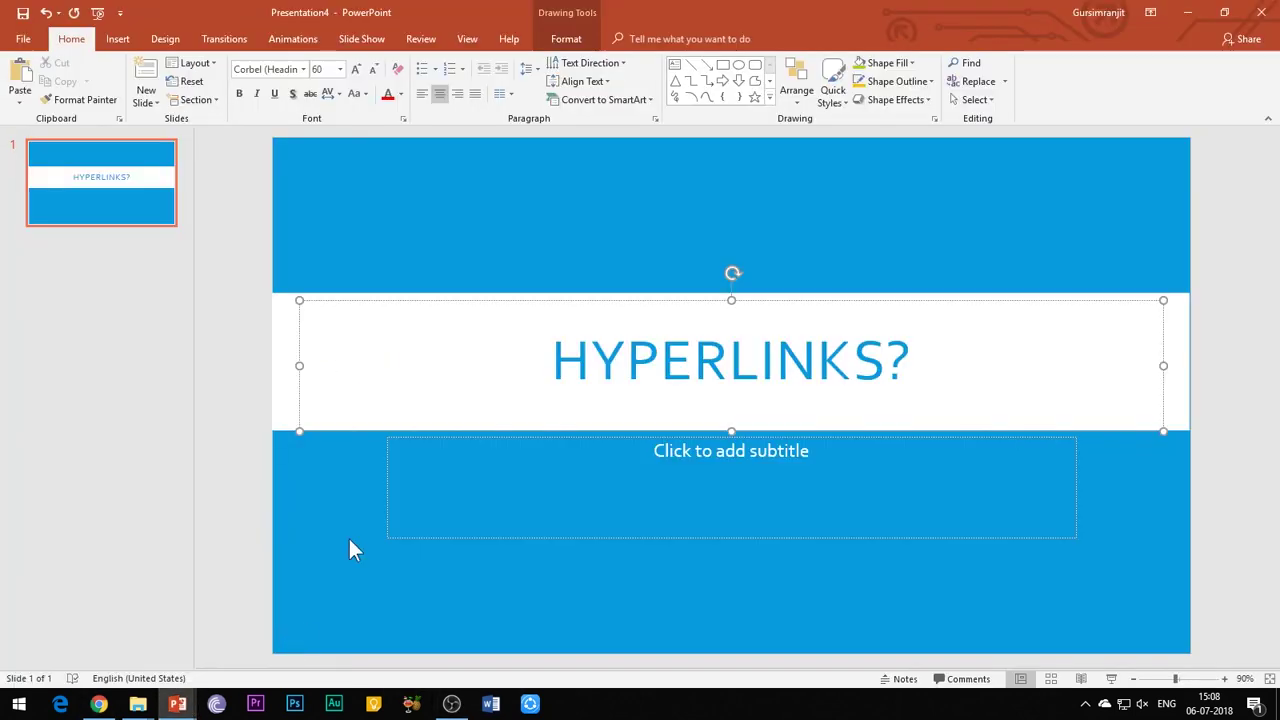
pyautogui.press('BackSpace')
pyautogui.press('BackSpace')
pyautogui.press('BackSpace')
pyautogui.press('BackSpace')
pyautogui.press('BackSpace')
pyautogui.press('BackSpace')
pyautogui.press('BackSpace')
pyautogui.press('BackSpace')
pyautogui.press('BackSpace')
pyautogui.press('BackSpace')
pyautogui.press('BackSpace')
pyautogui.write('VID')
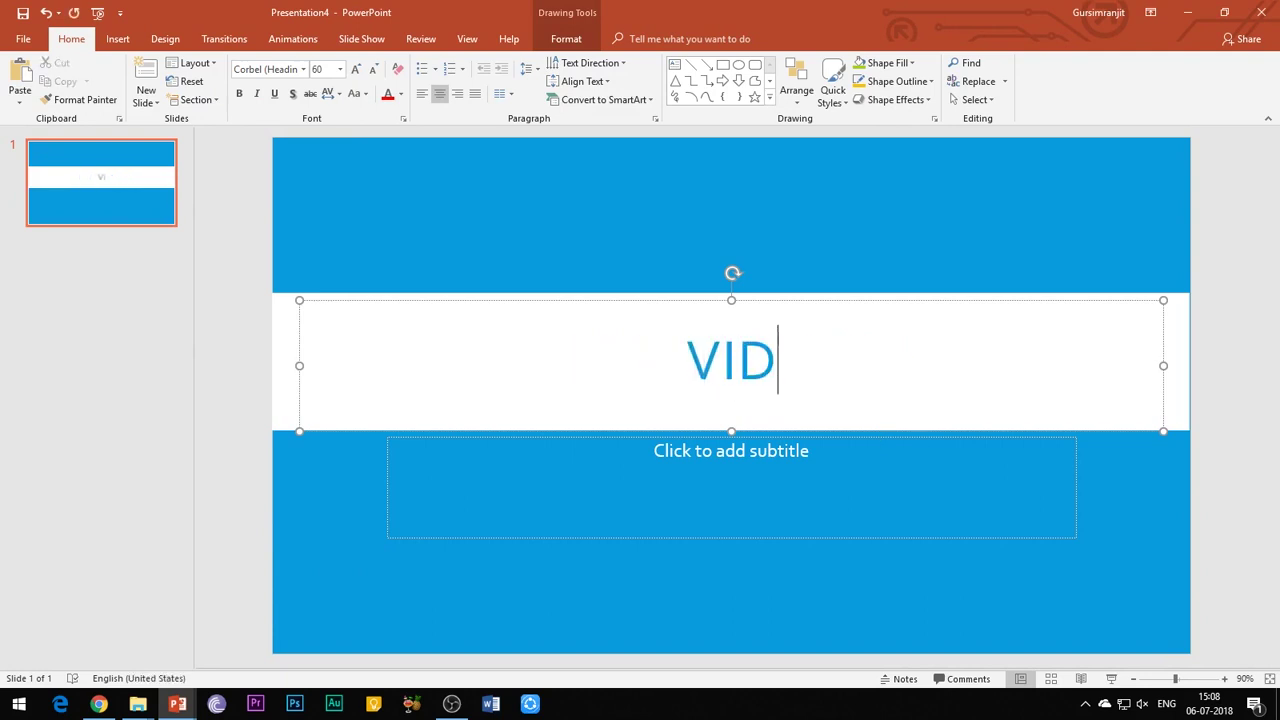
pyautogui.write('EO LINK')
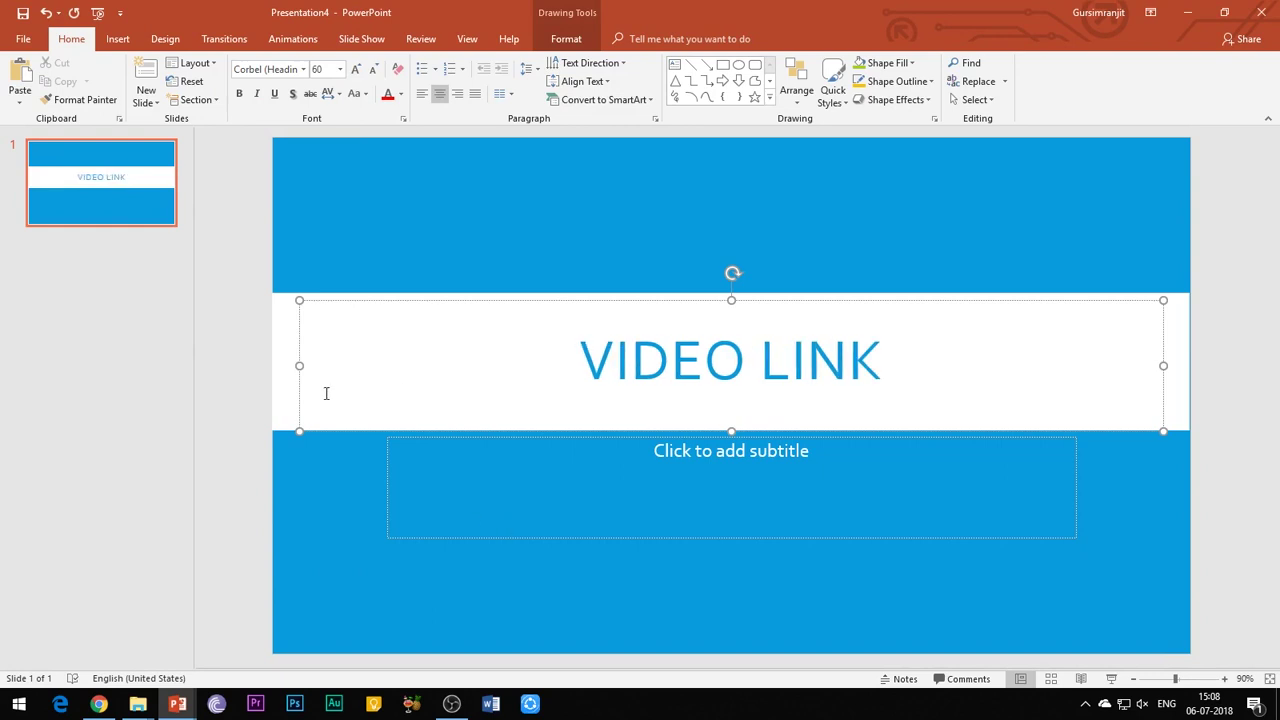
pyautogui.click(177, 391)
pyautogui.moveTo(579, 362); pyautogui.dragTo(920, 377)
# Start a hyperlink on the title, linking to an Existing File or Web Page.
pyautogui.rightClick(685, 369)
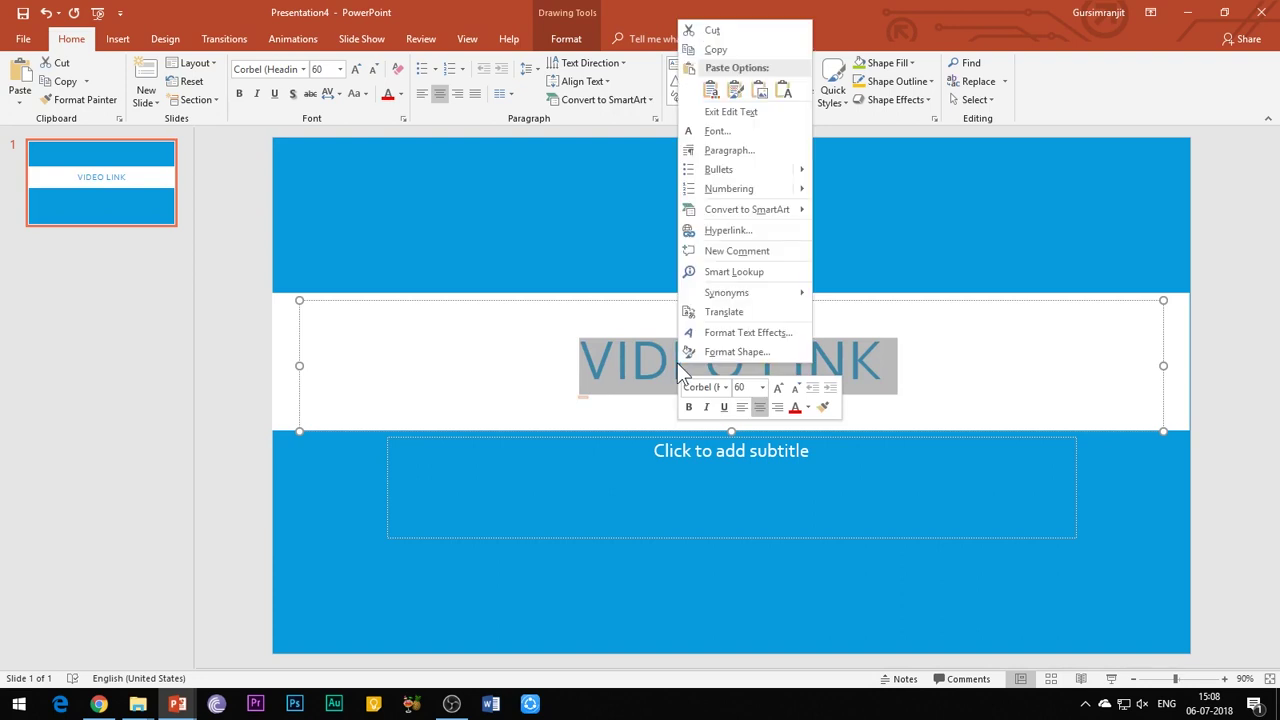
pyautogui.click(751, 230)
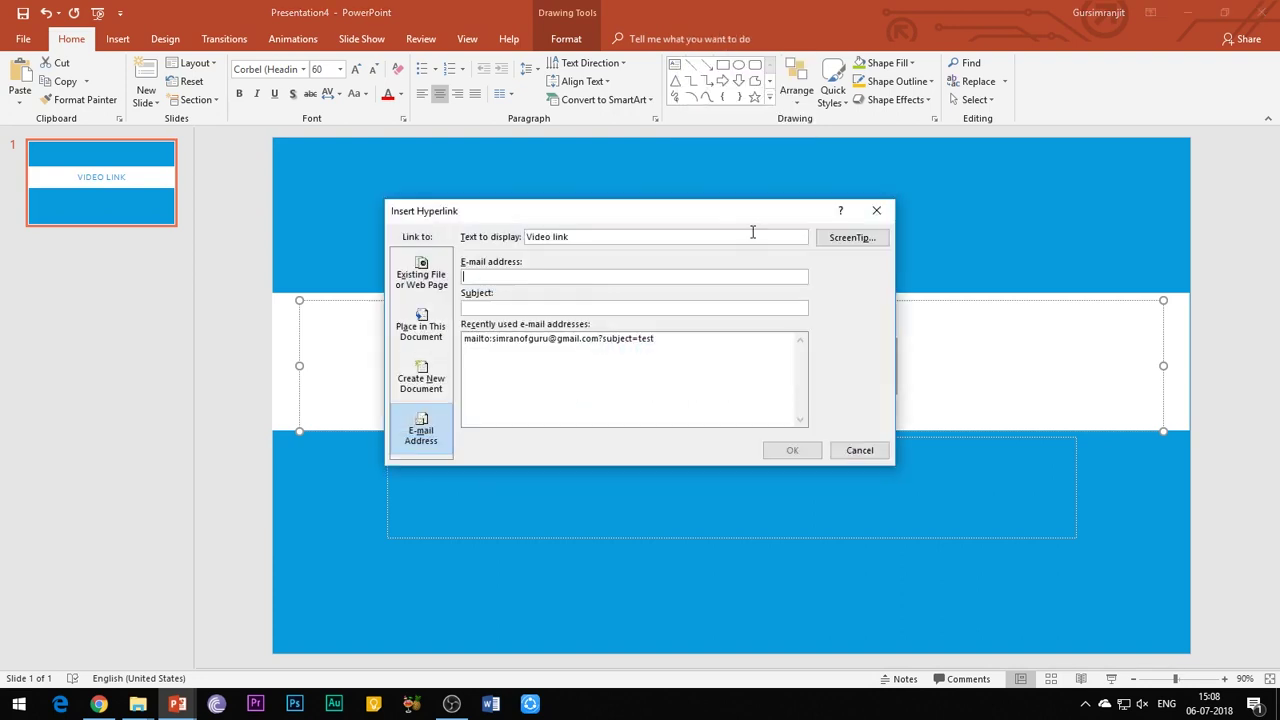
pyautogui.click(413, 285)
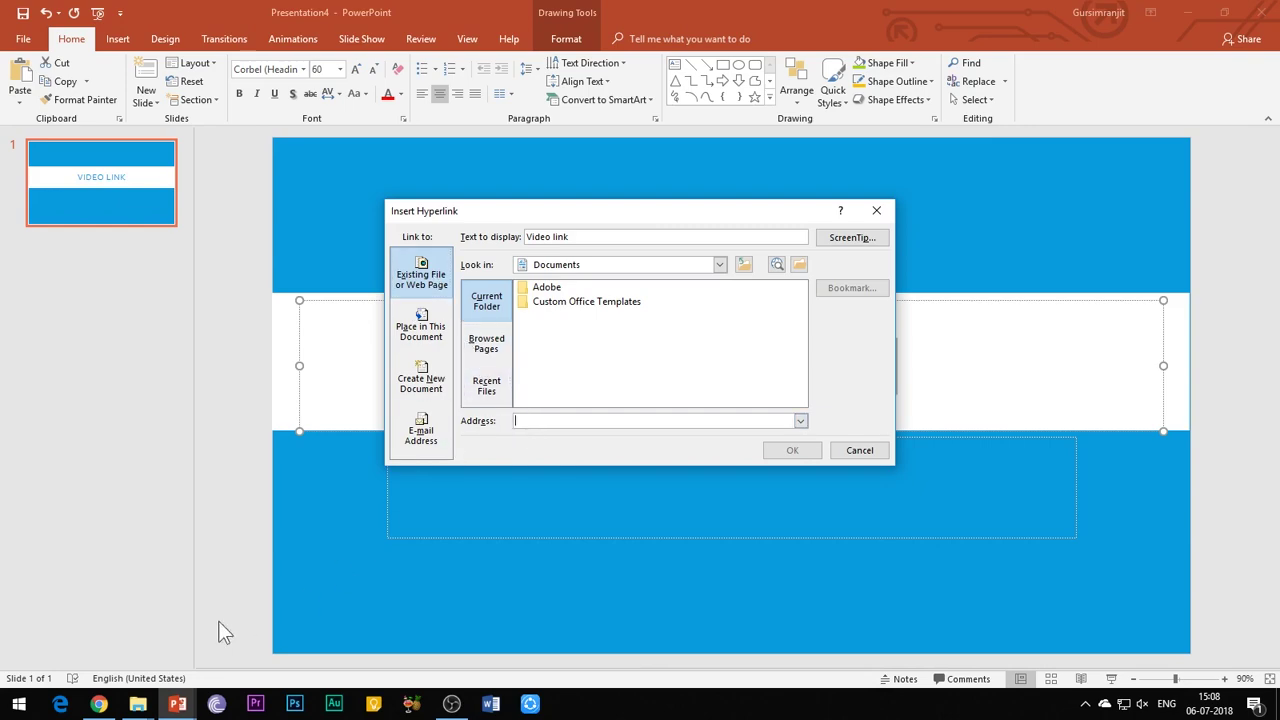
# Copy the Bubble Animation effect YouTube video's URL from Chrome's address bar.
pyautogui.click(98, 705)
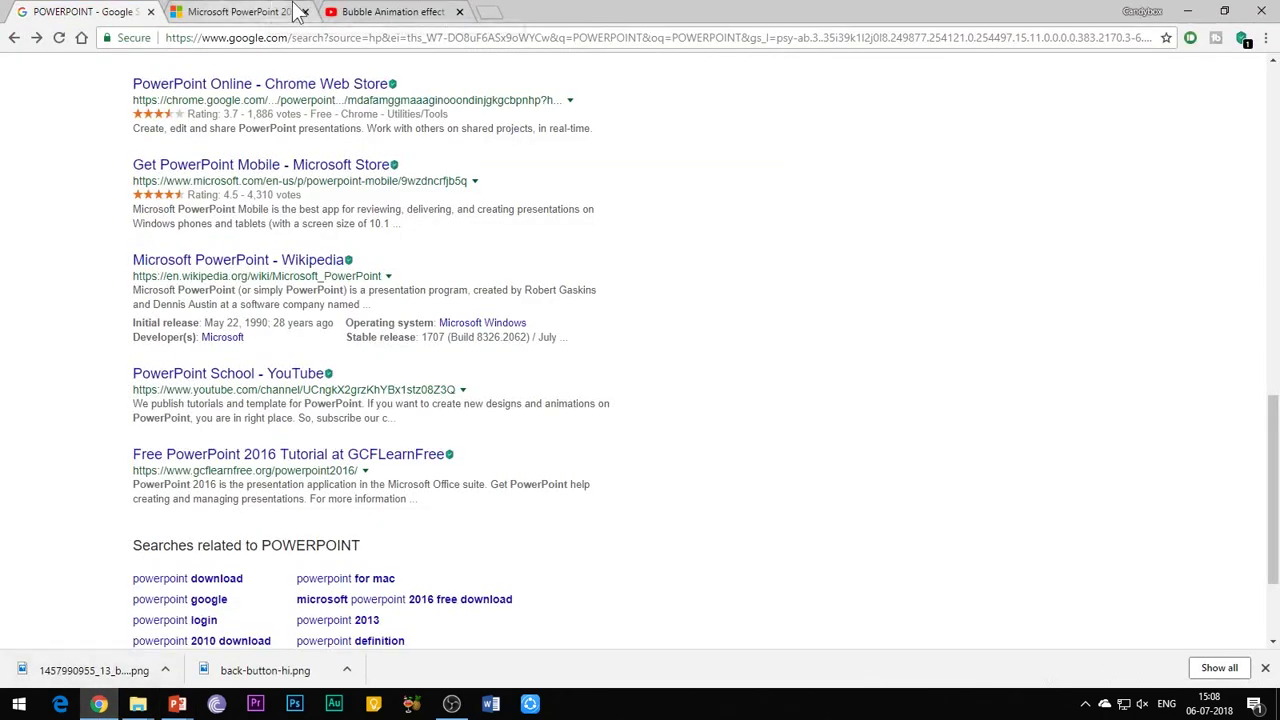
pyautogui.click(370, 12)
pyautogui.click(448, 38)
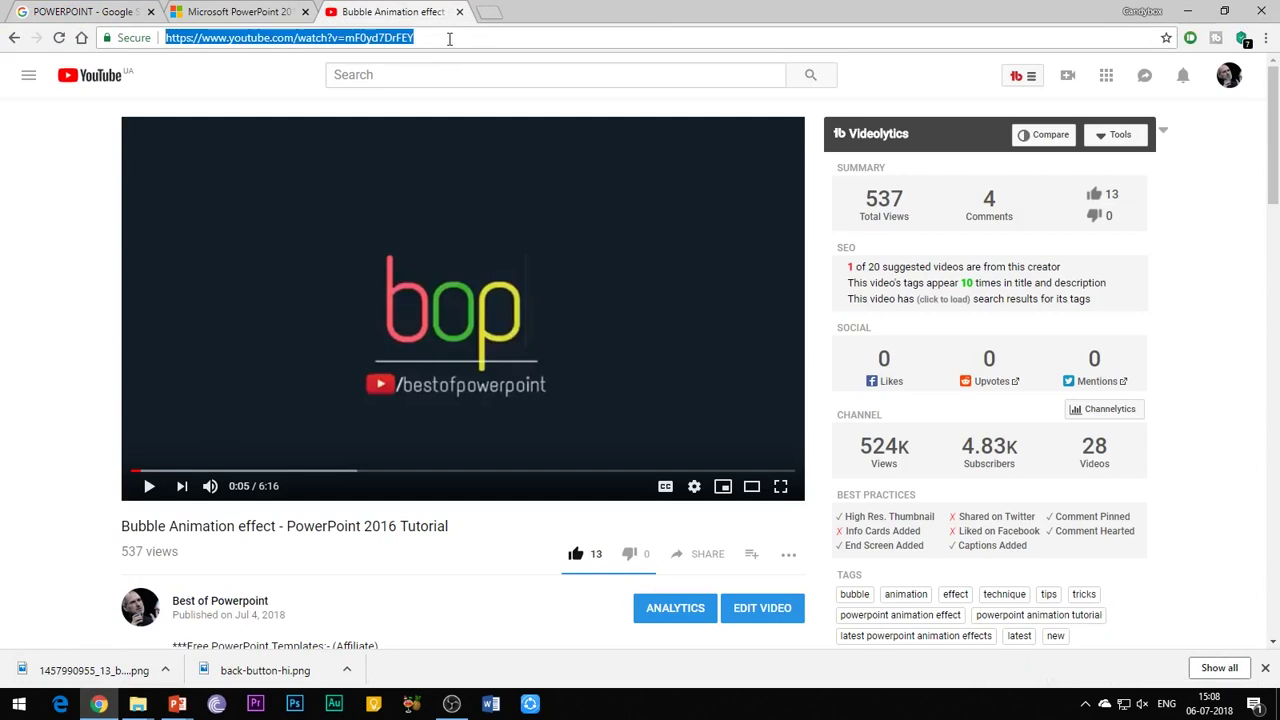
pyautogui.rightClick(405, 50)
pyautogui.click(441, 96)
pyautogui.moveTo(180, 700)
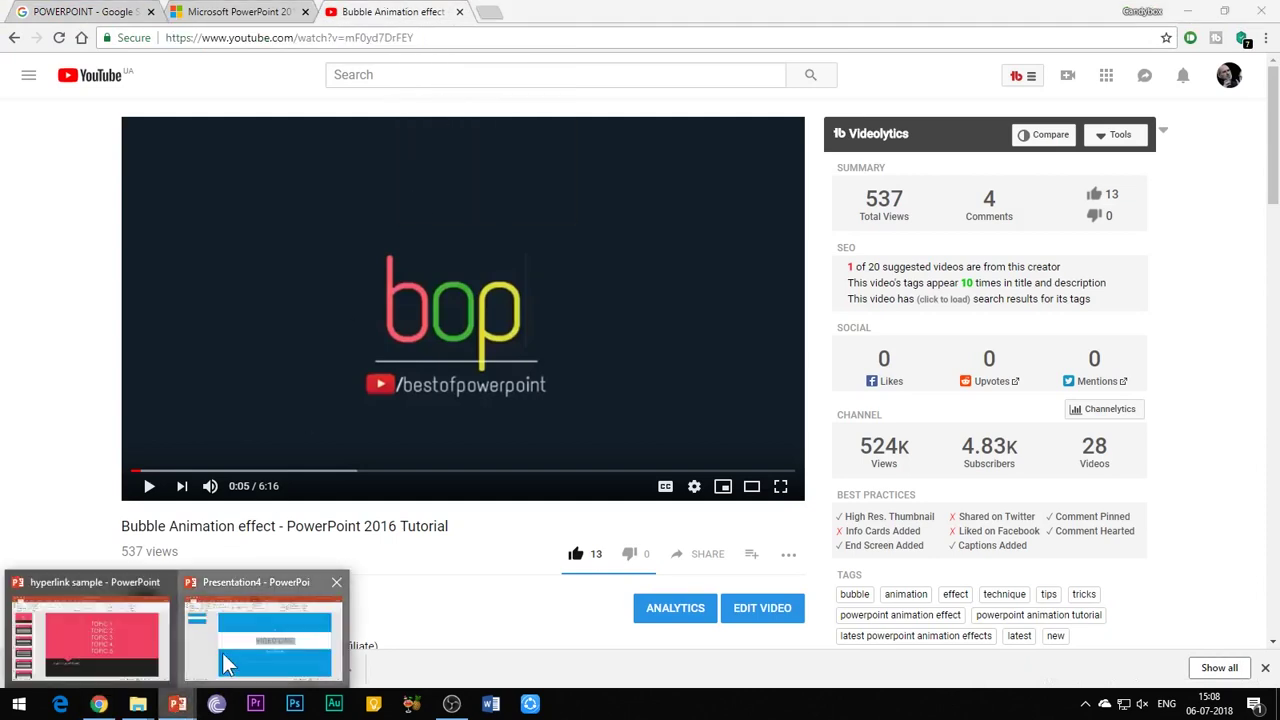
pyautogui.click(222, 652)
# Paste the YouTube video URL as the link address and confirm the VIDEO LINK hyperlink.
pyautogui.rightClick(563, 419)
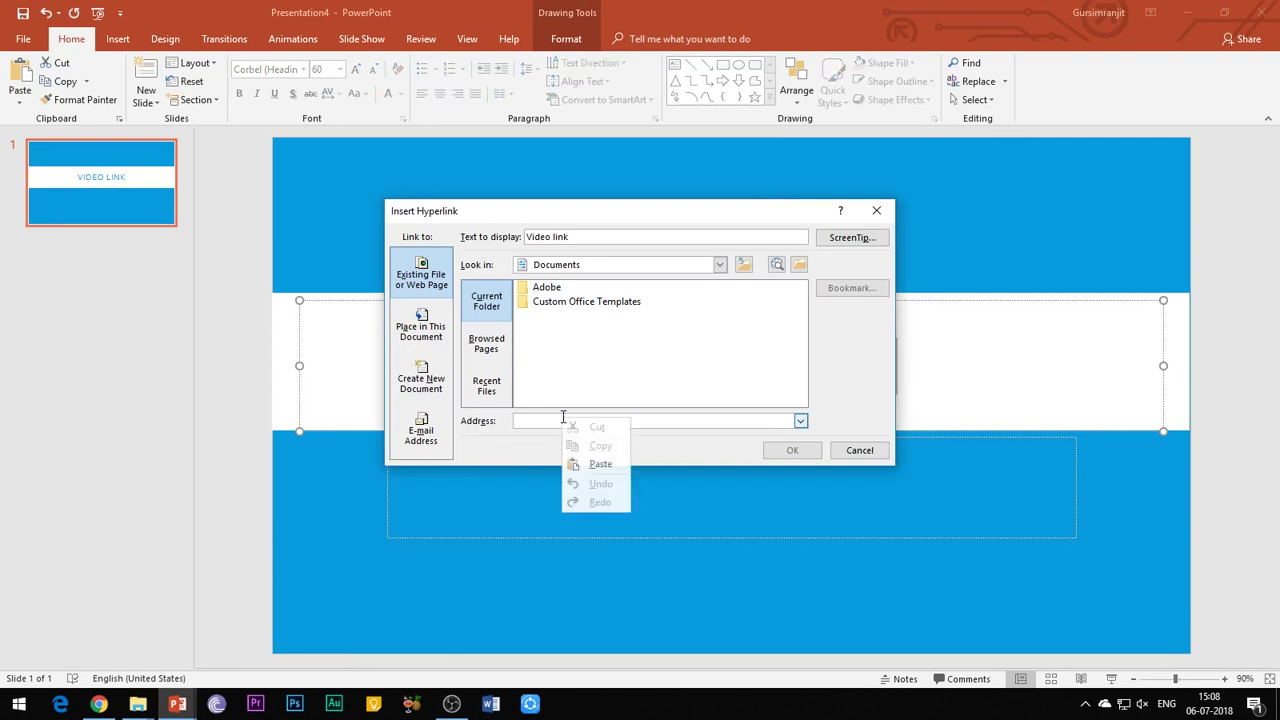
pyautogui.click(593, 467)
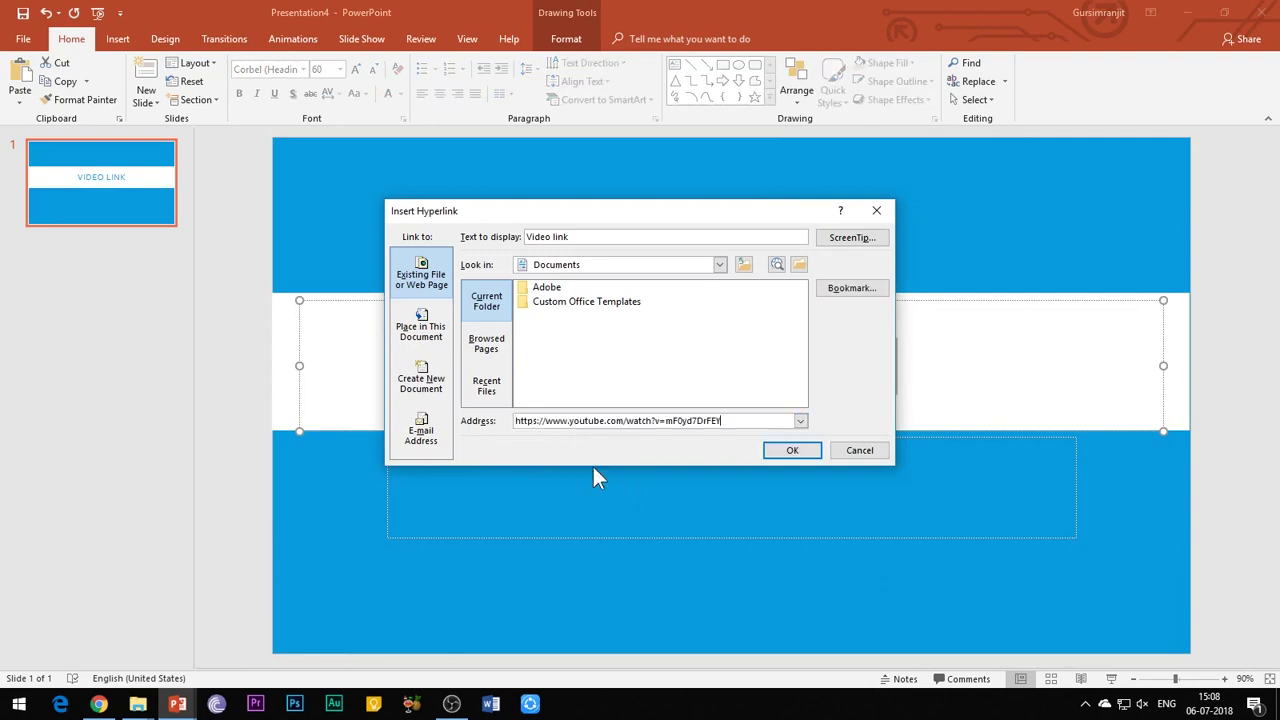
pyautogui.click(792, 451)
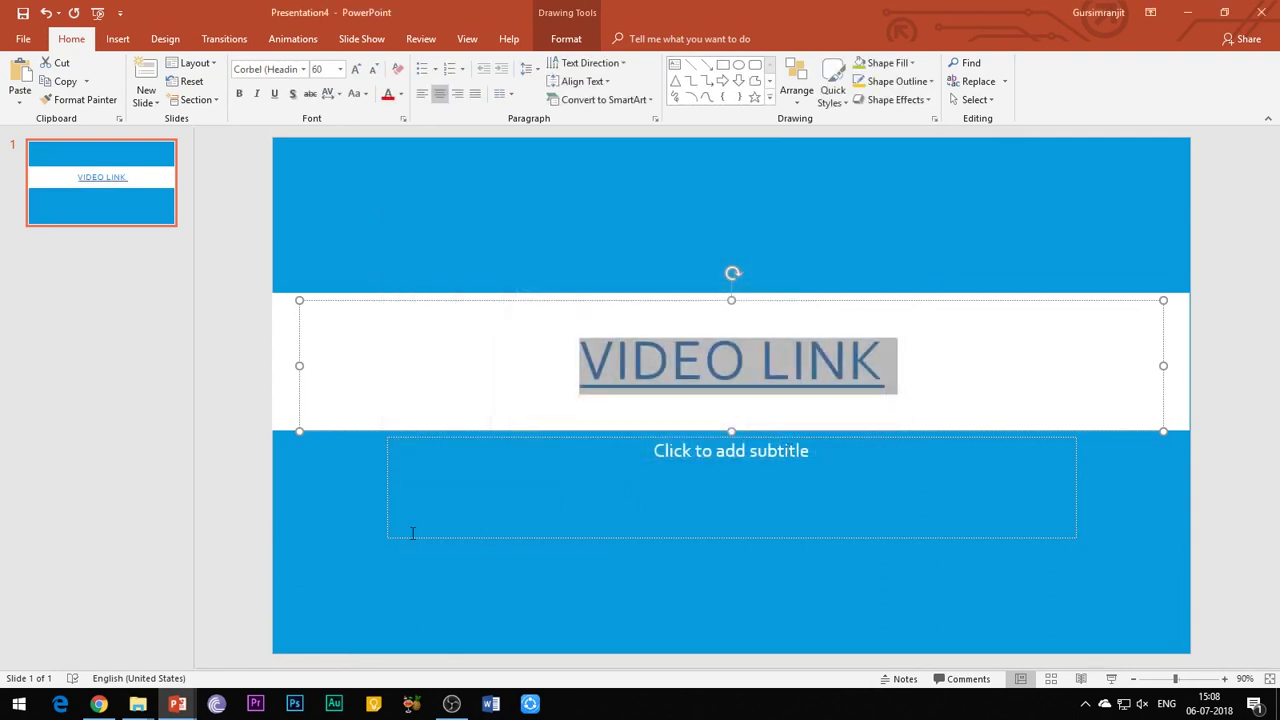
pyautogui.click(351, 495)
pyautogui.moveTo(595, 370)
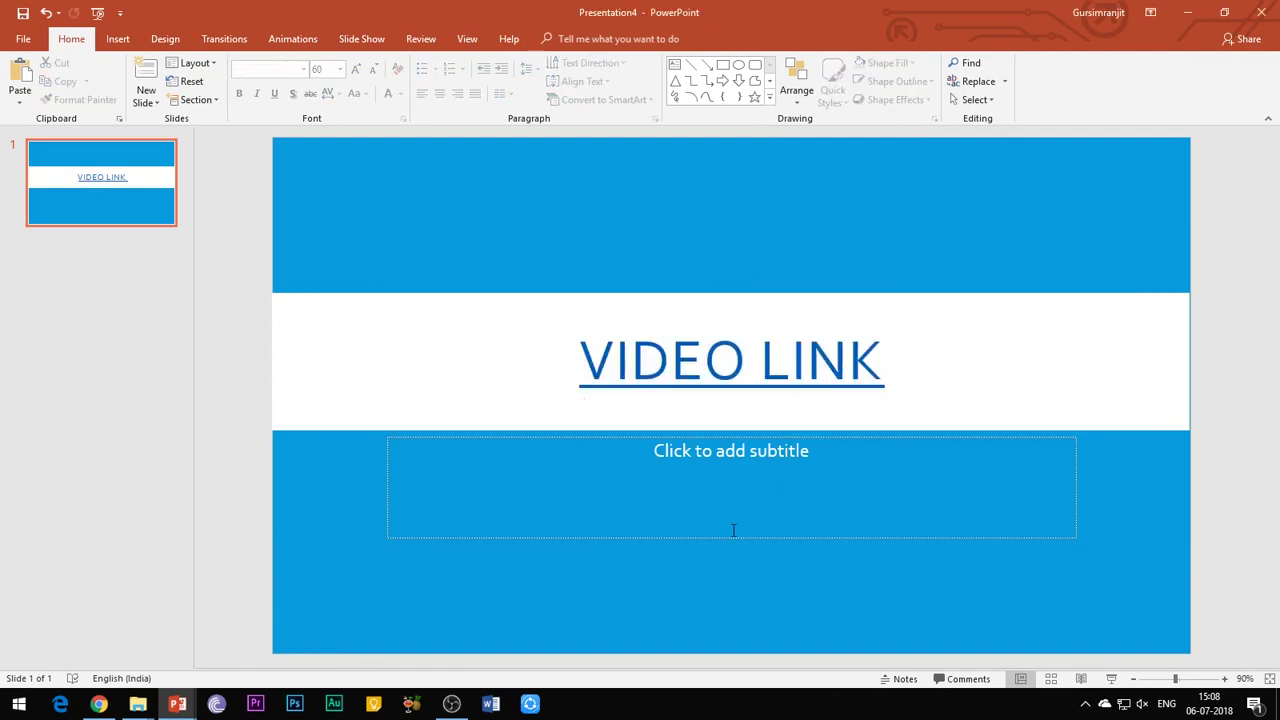
# Run the slide show and follow the VIDEO LINK hyperlink to open the YouTube tutorial.
pyautogui.press('F5')
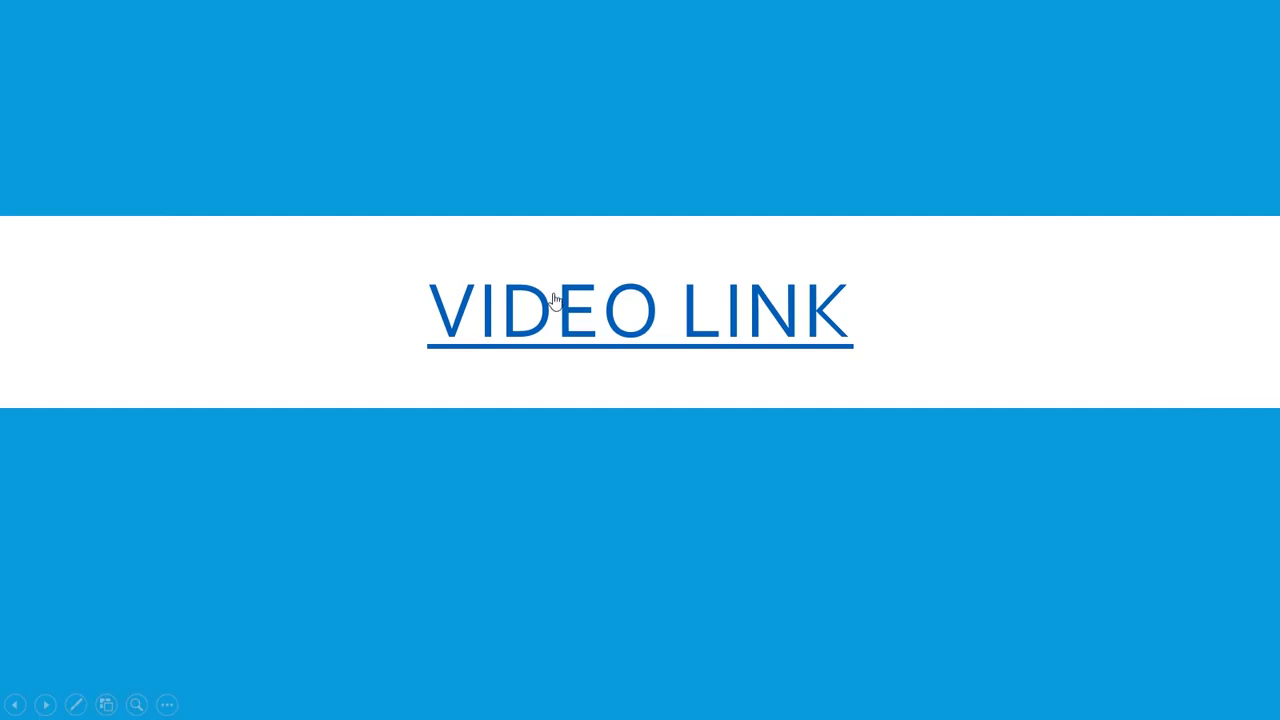
pyautogui.click(598, 337)
pyautogui.press('Escape')
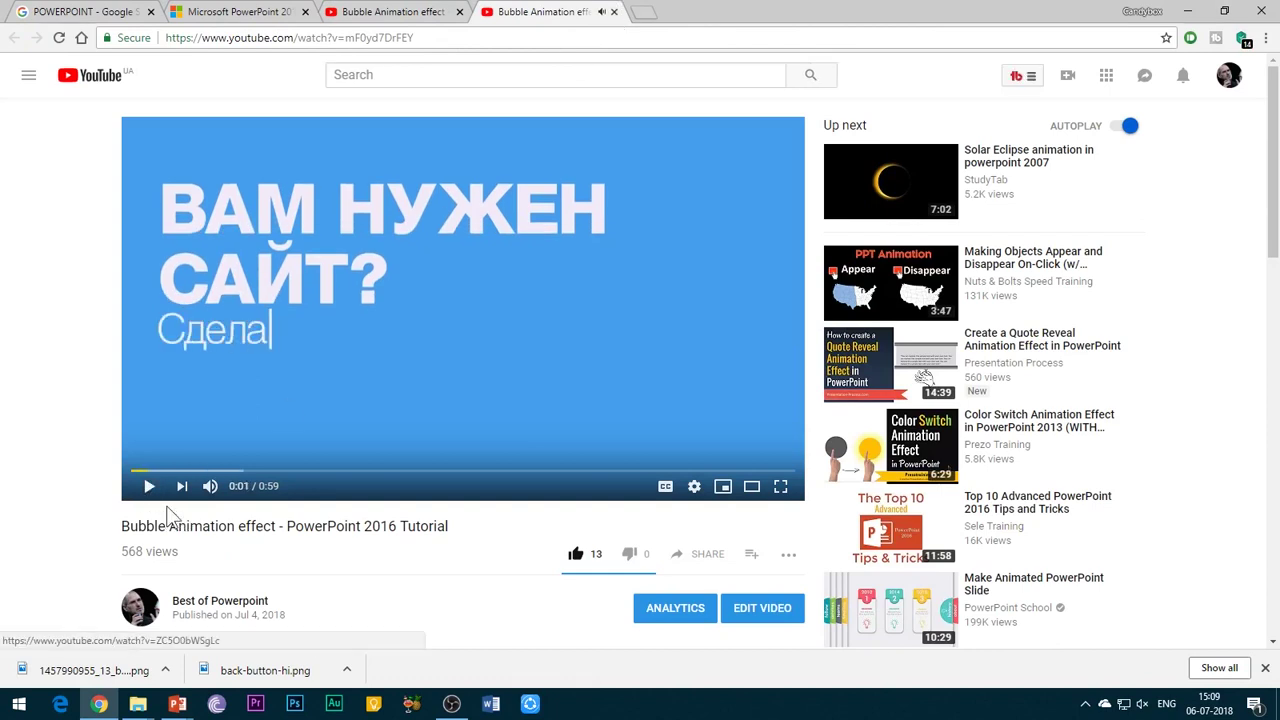
# Close the duplicate YouTube tab, return to the PowerPoint slide show and end it.
pyautogui.click(614, 12)
pyautogui.click(177, 704)
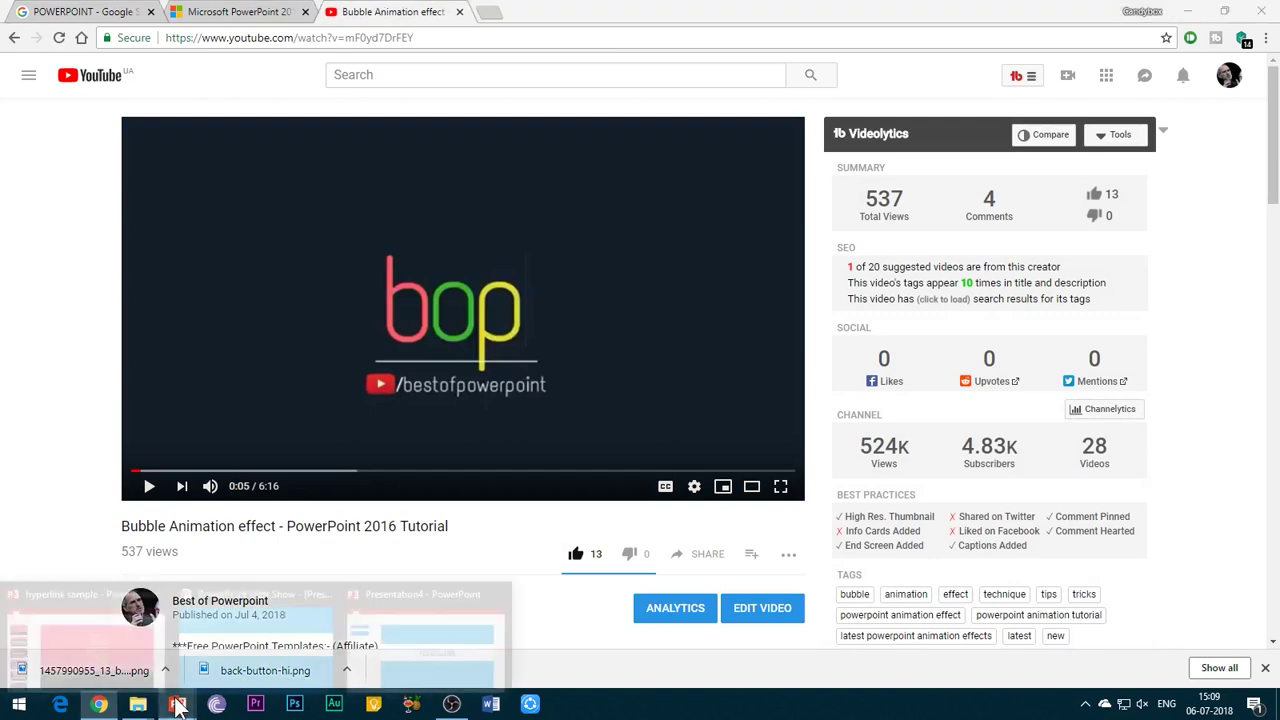
pyautogui.moveTo(357, 645)
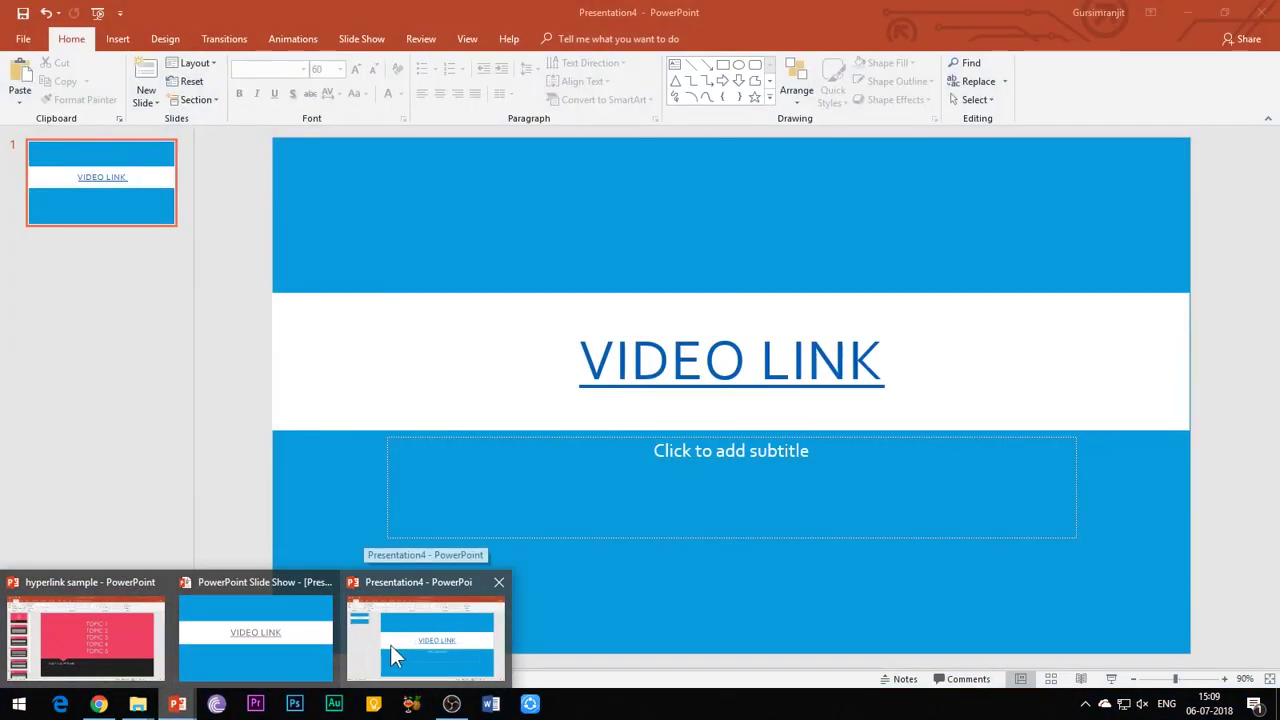
pyautogui.click(394, 645)
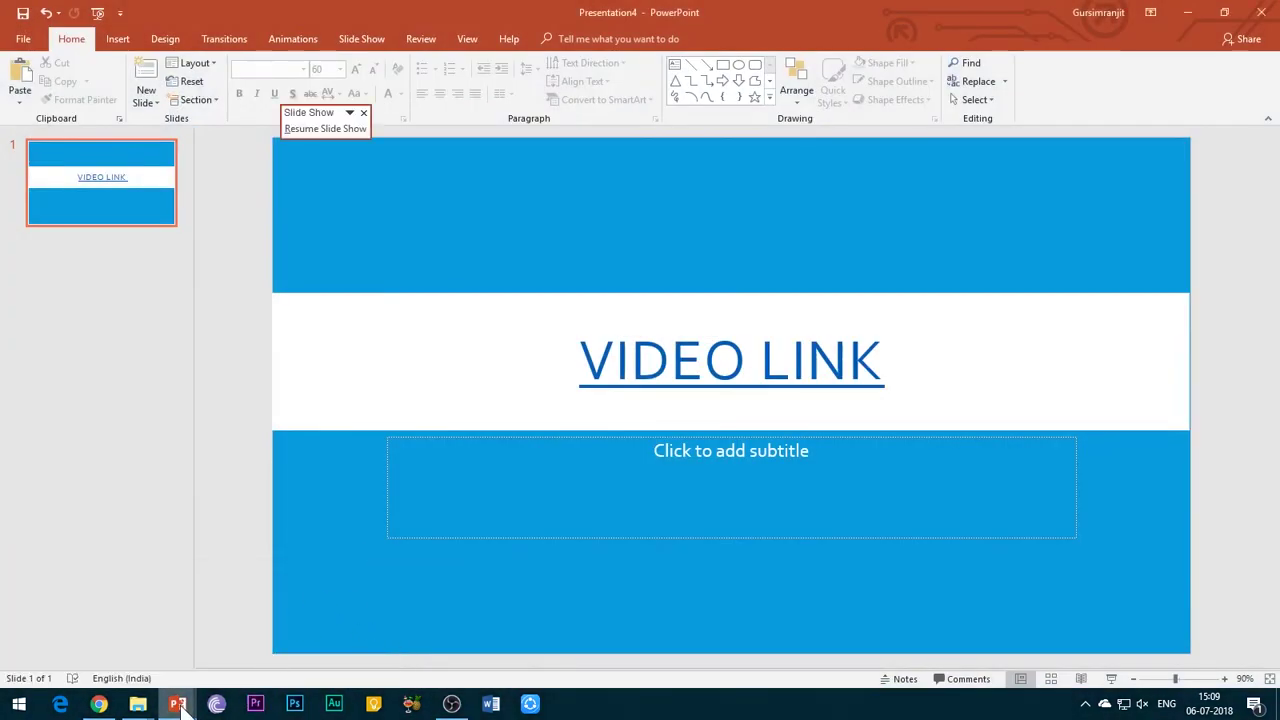
pyautogui.moveTo(180, 704)
pyautogui.click(220, 670)
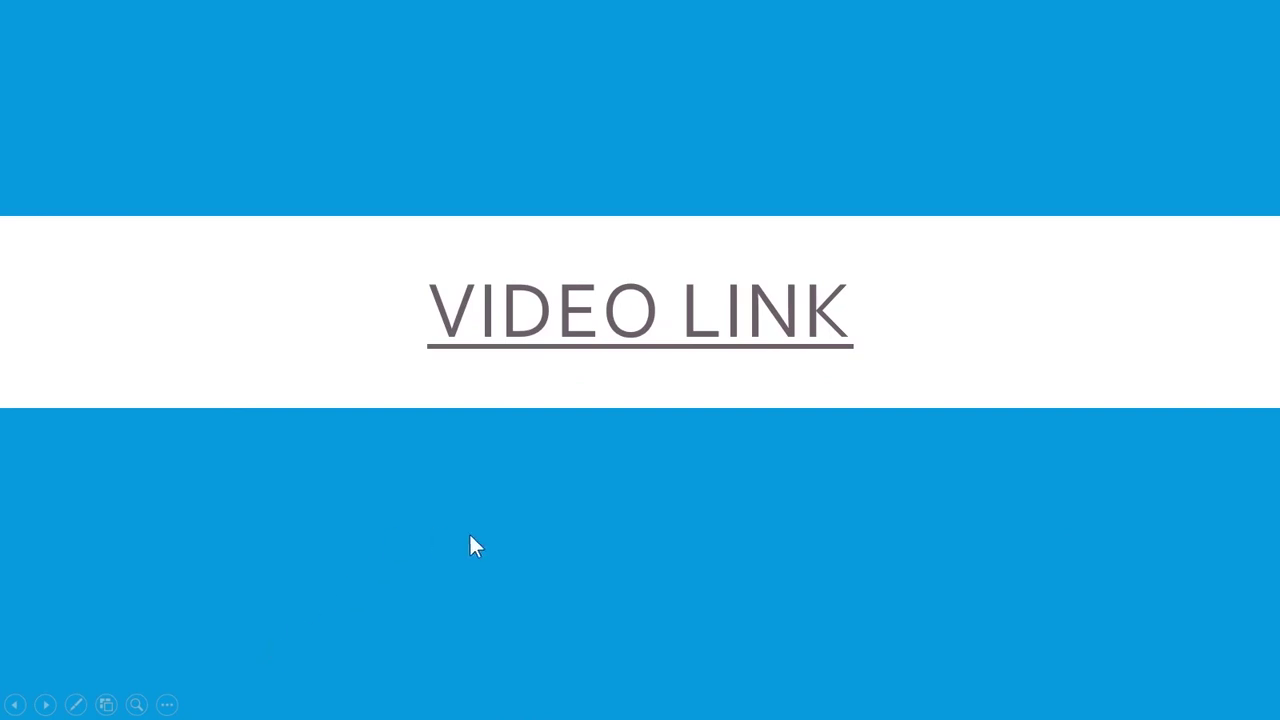
pyautogui.press('Escape')
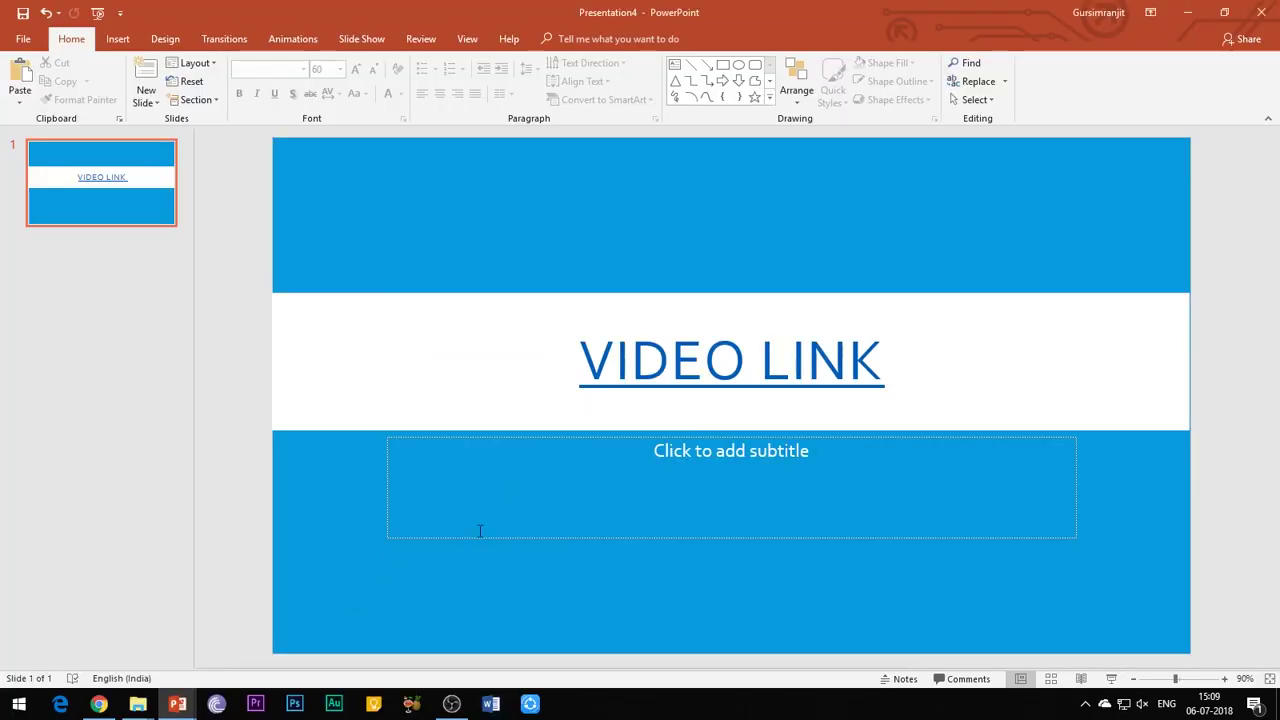
# Replace the 'VIDEO LINK' heading with 'LOCAL FILE' and select the new title text.
pyautogui.click(741, 376)
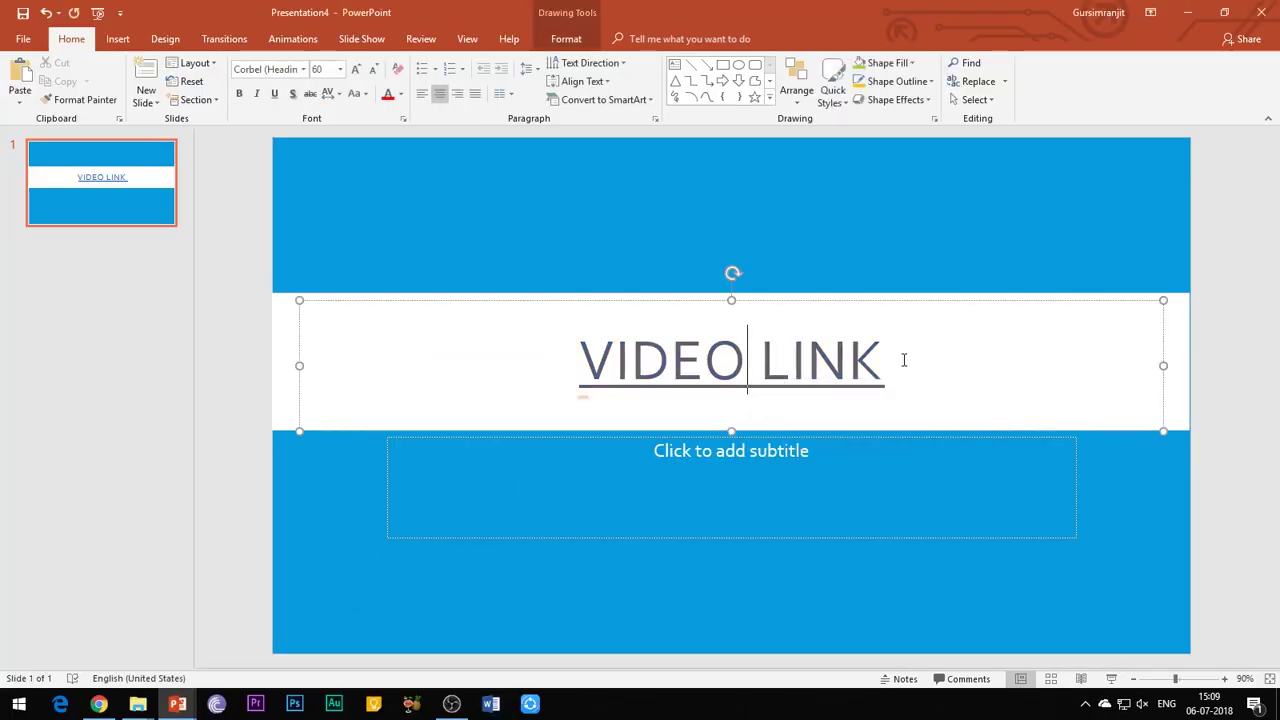
pyautogui.moveTo(903, 360); pyautogui.dragTo(503, 354)
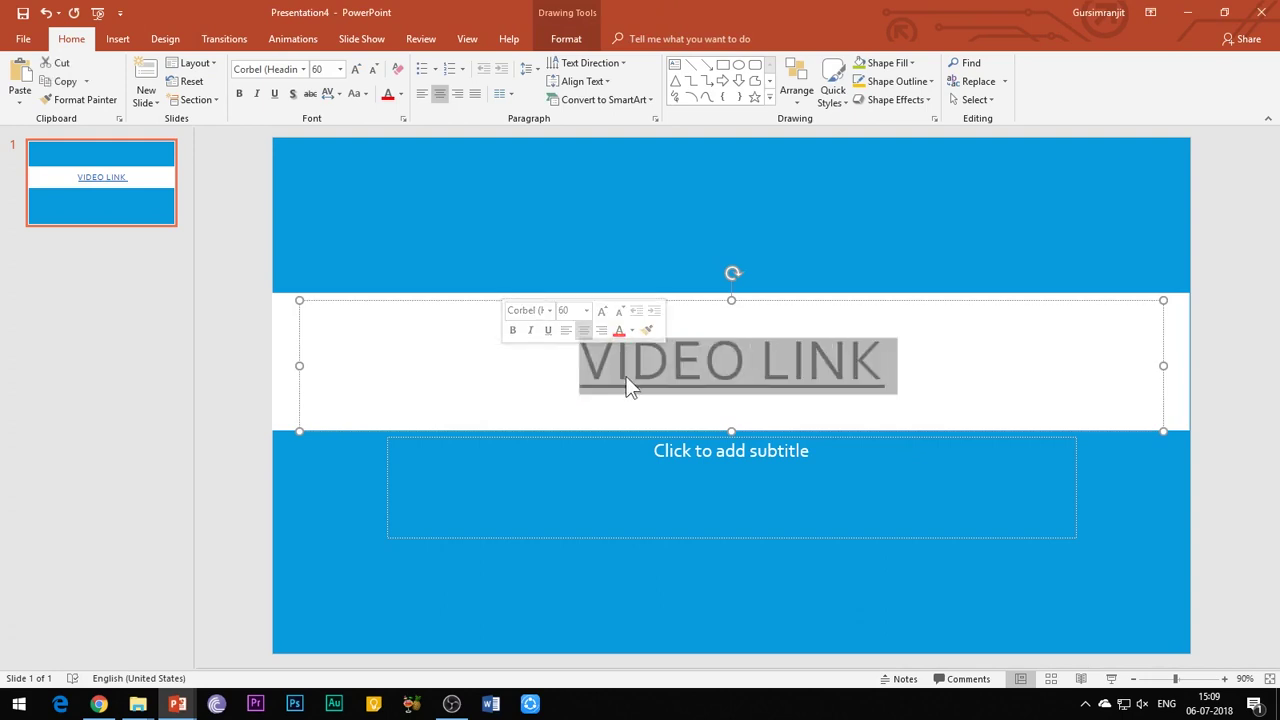
pyautogui.press('BackSpace')
pyautogui.write('LOCAL FILE')
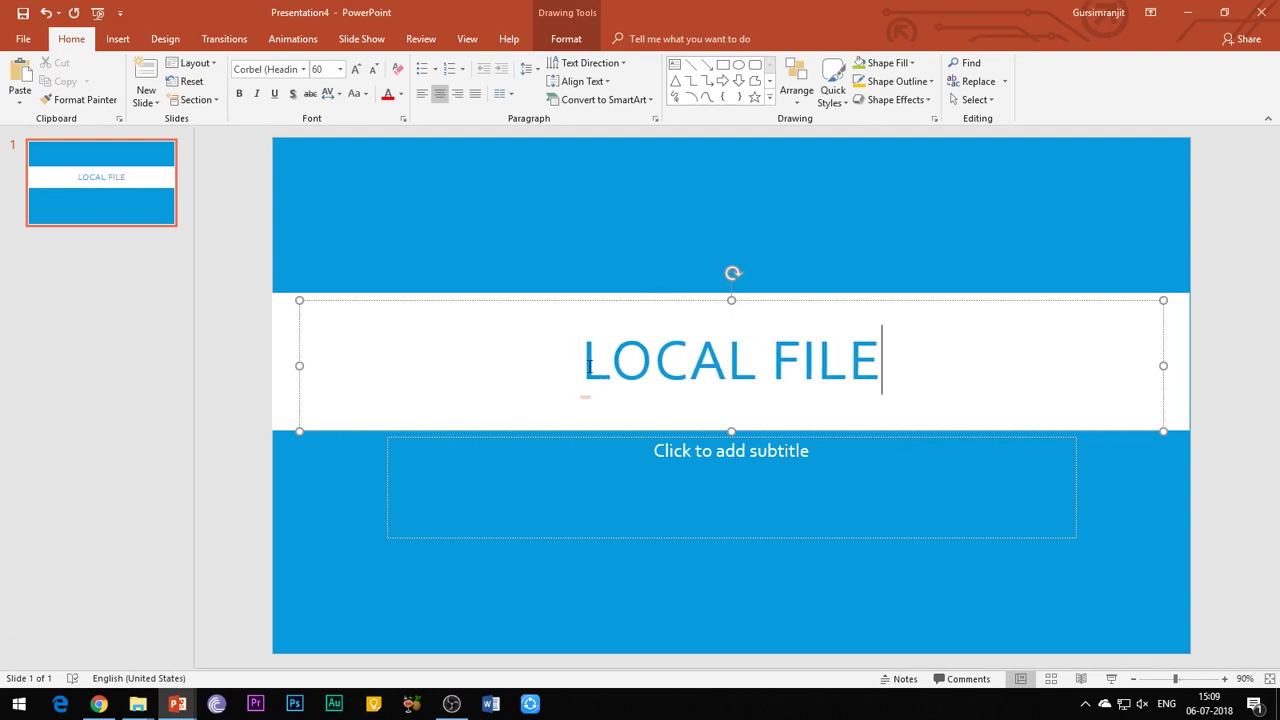
pyautogui.moveTo(583, 363); pyautogui.dragTo(1054, 423)
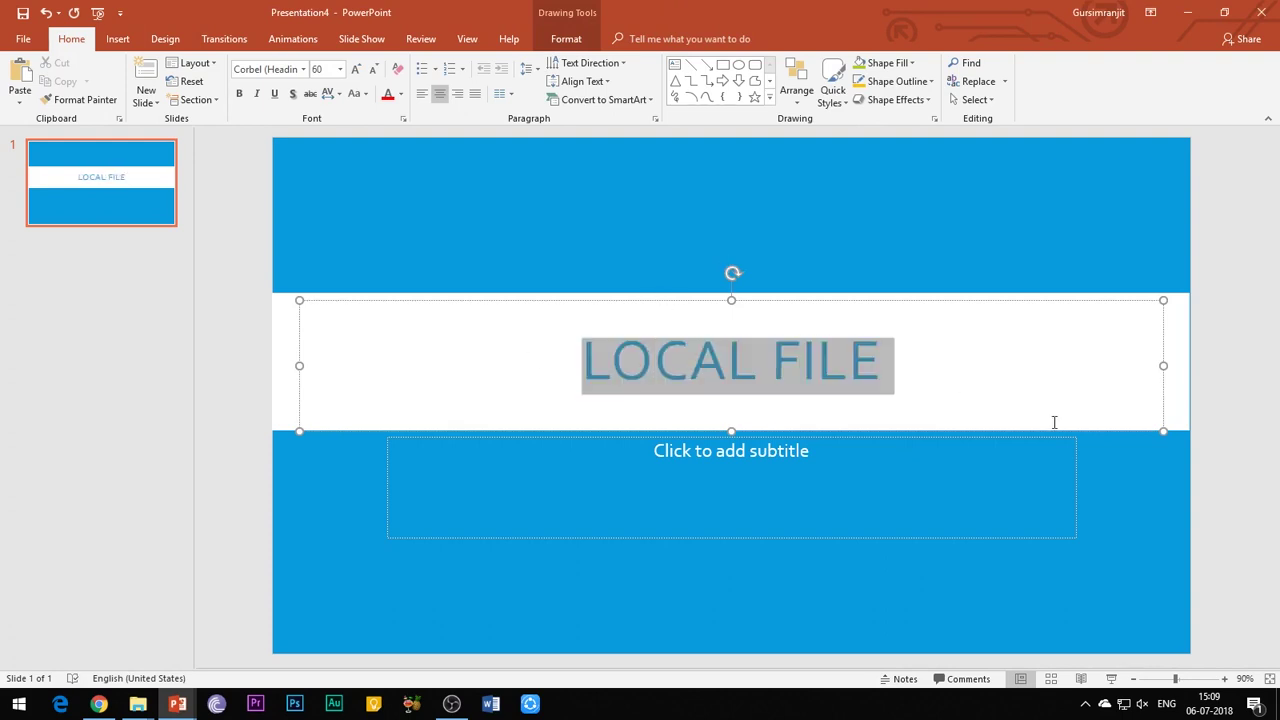
# Hyperlink the LOCAL FILE title to the Desktop image 1.png.
pyautogui.rightClick(686, 372)
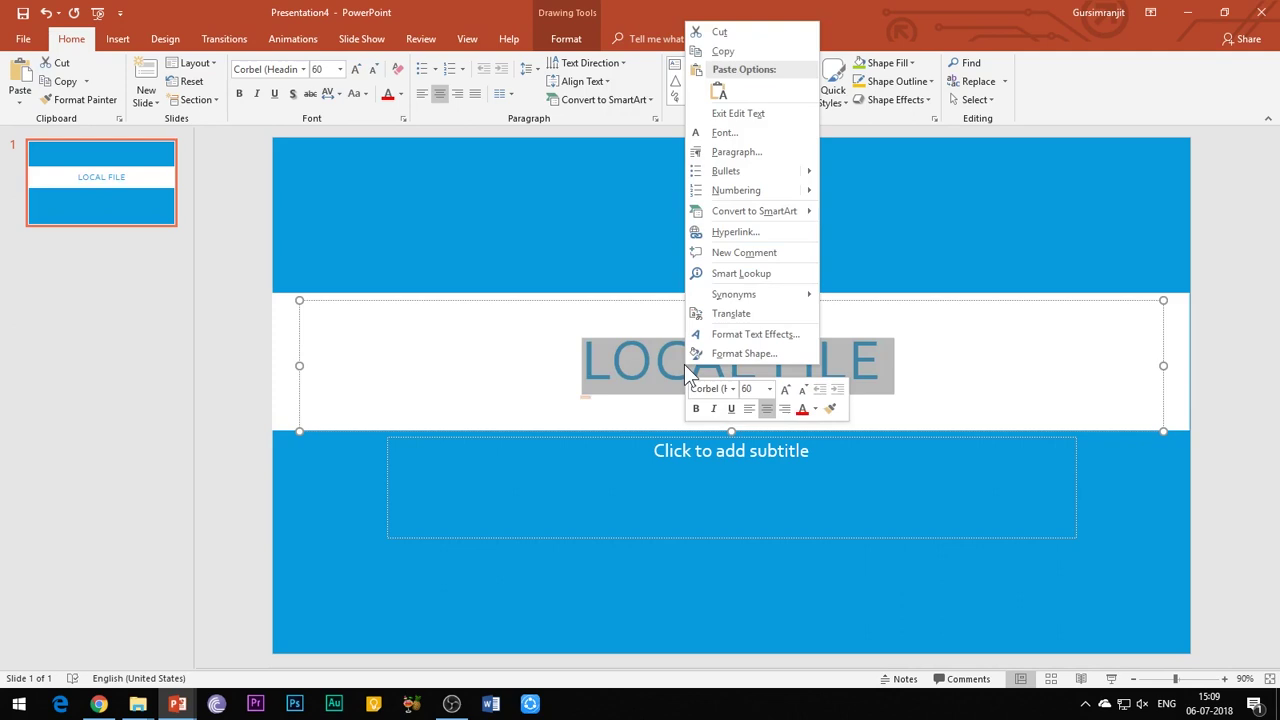
pyautogui.click(746, 231)
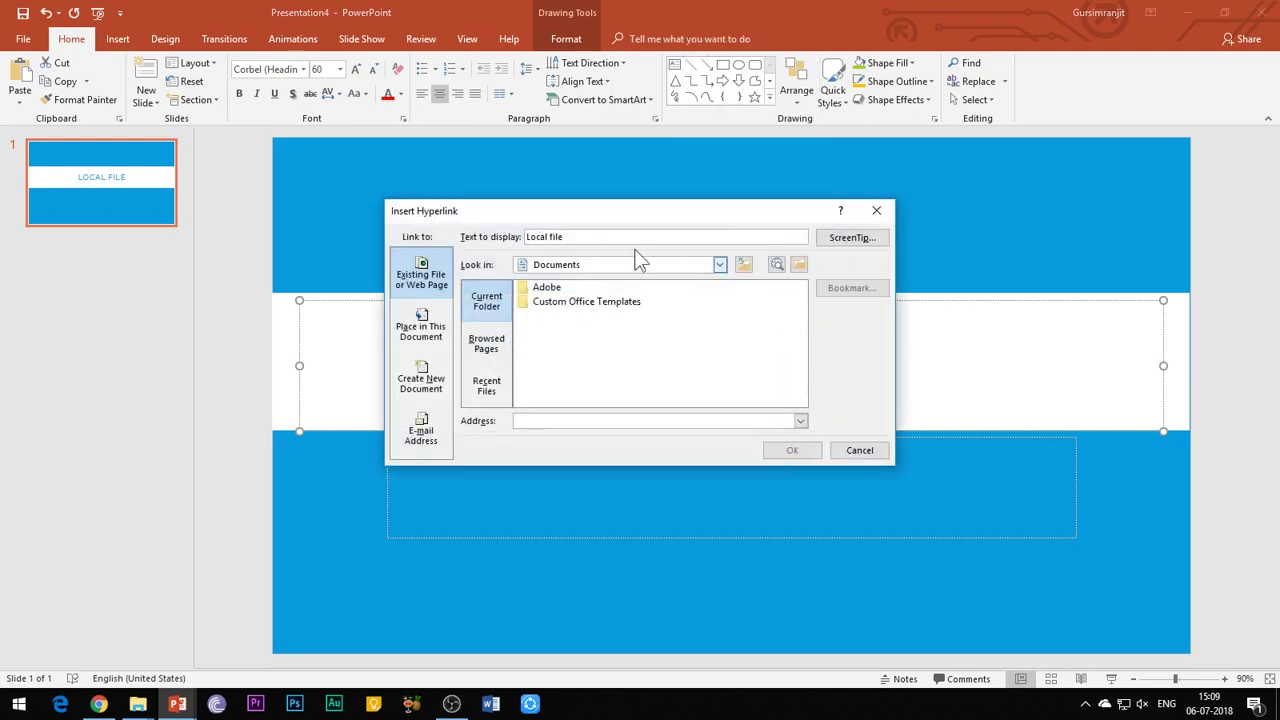
pyautogui.click(720, 265)
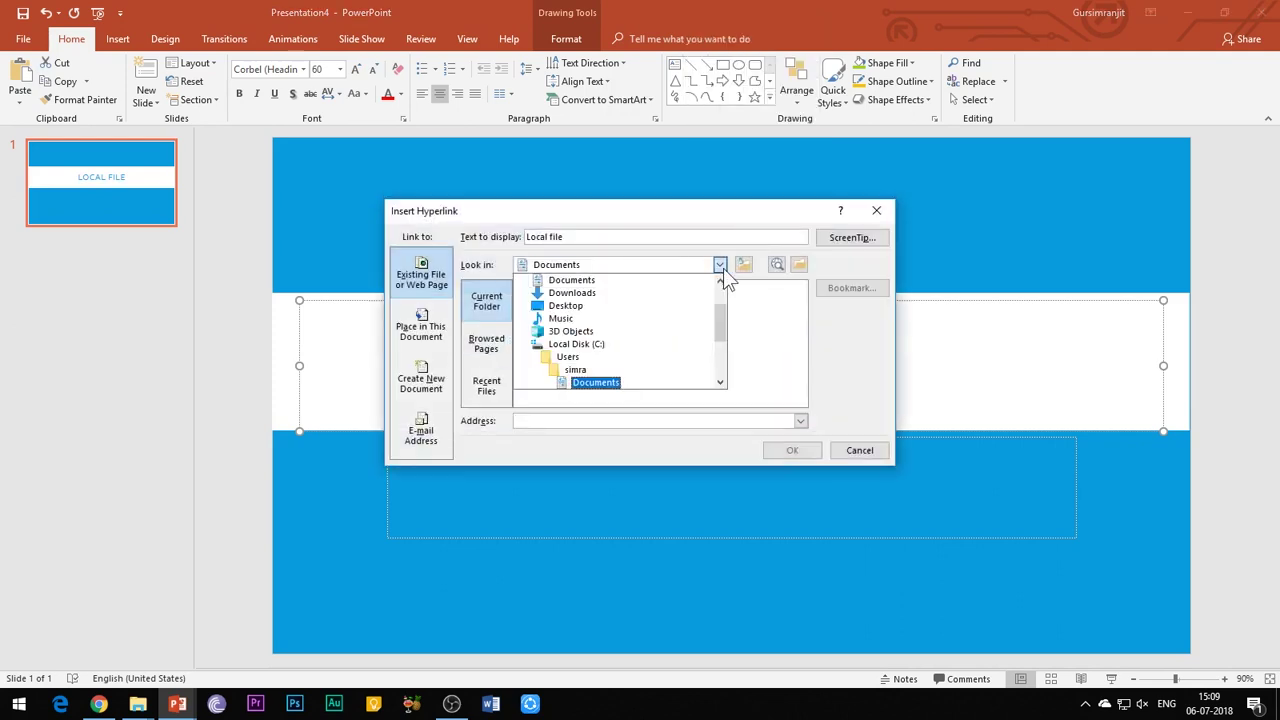
pyautogui.click(584, 313)
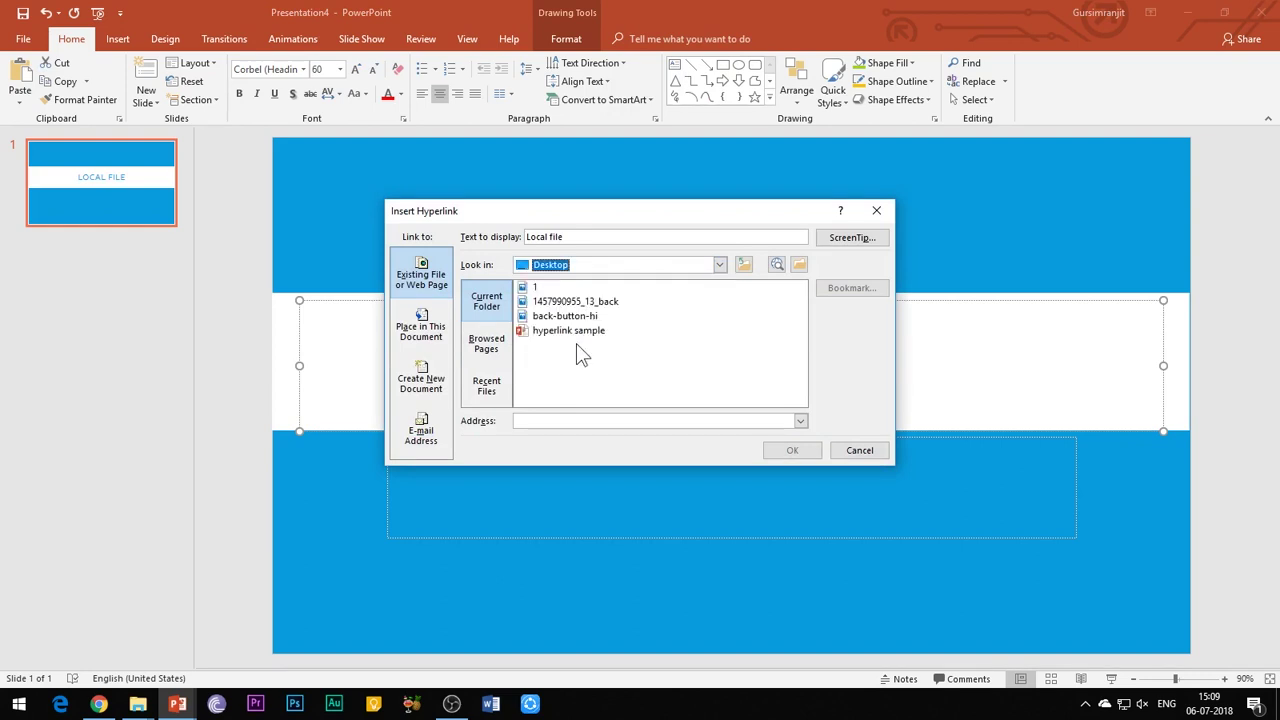
pyautogui.click(550, 288)
pyautogui.click(789, 450)
pyautogui.click(619, 593)
# In the slide show, follow the LOCAL FILE link twice to open 1.png in Photos, closing Photos each time.
pyautogui.press('F5')
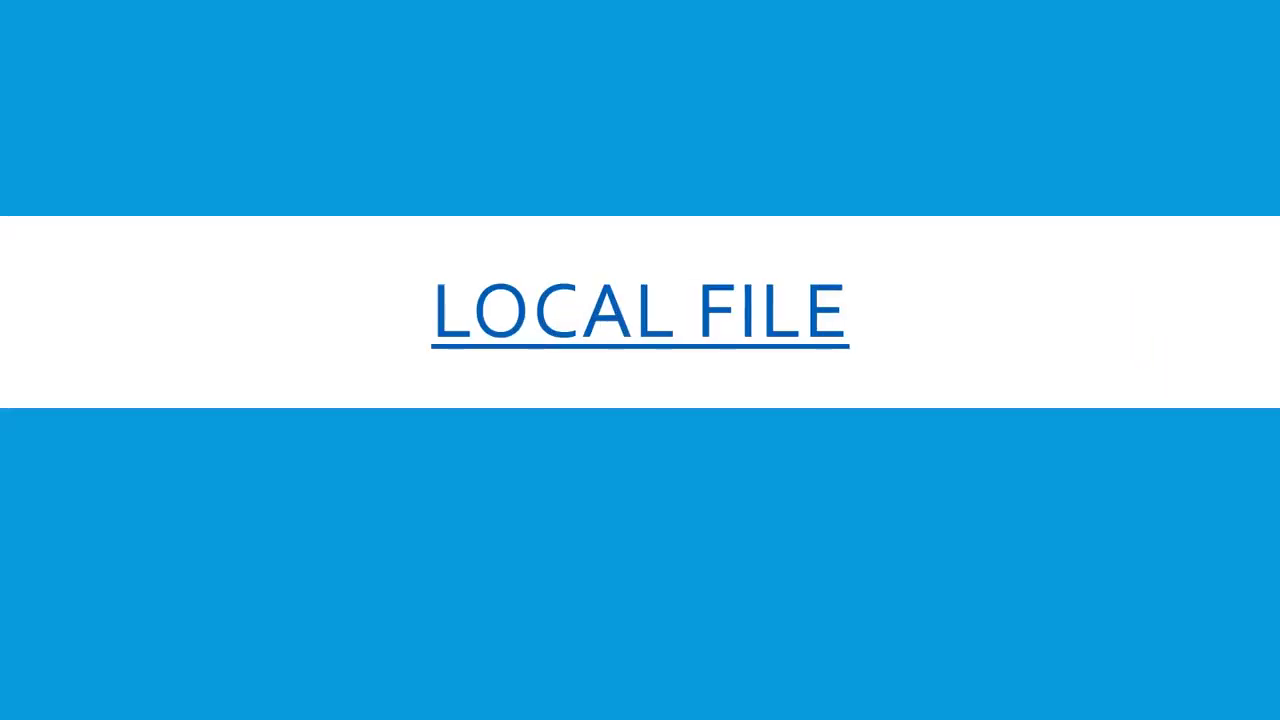
pyautogui.click(524, 330)
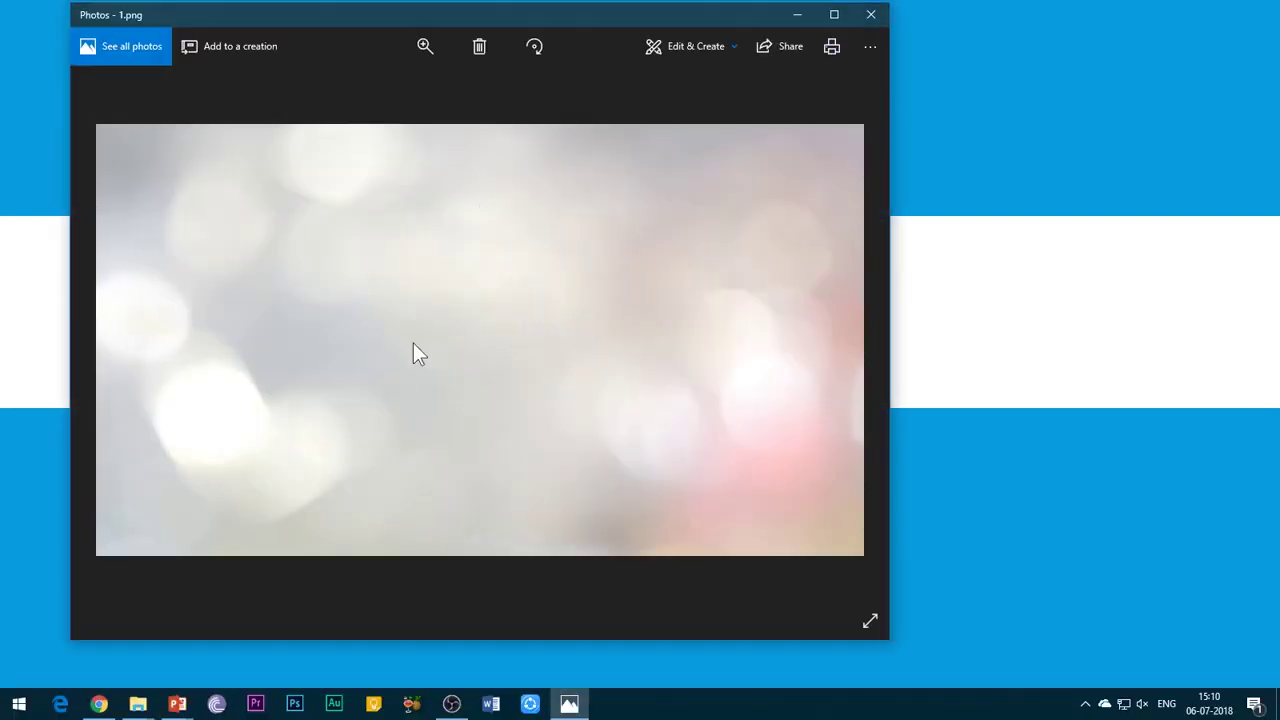
pyautogui.click(870, 14)
pyautogui.click(542, 321)
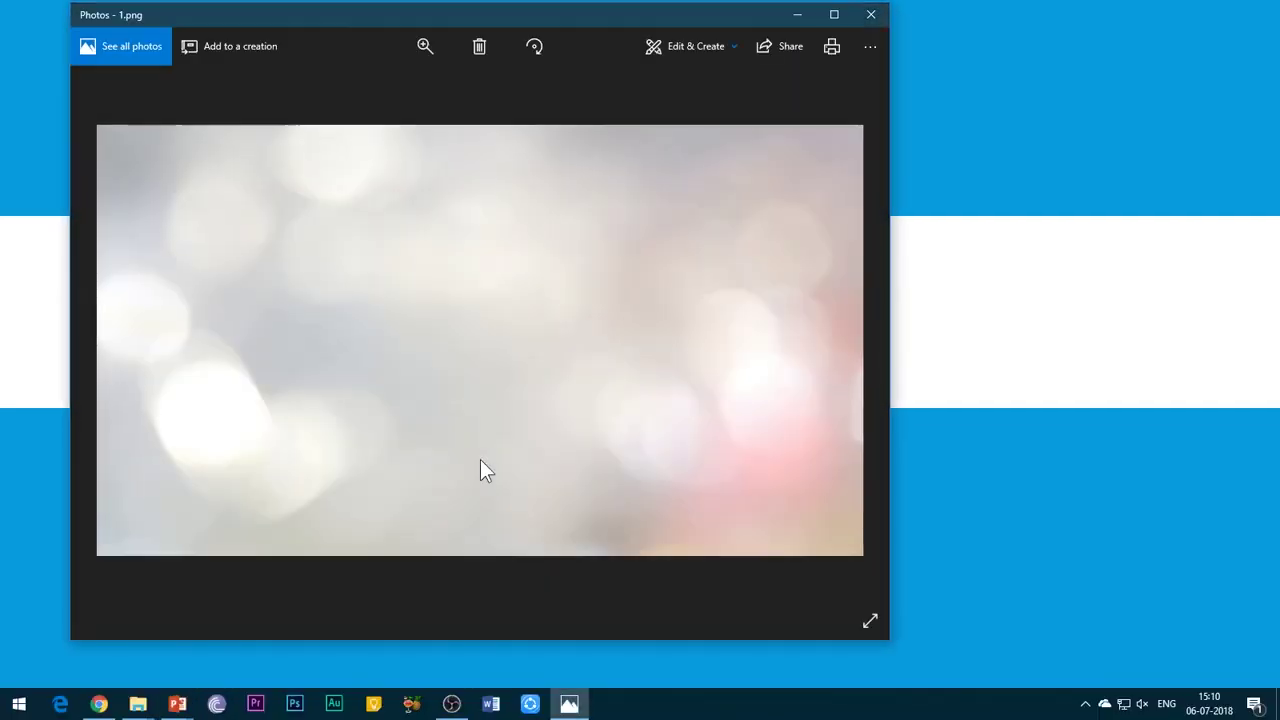
pyautogui.click(868, 16)
# End the slide show, rename the LOCAL FILE title to 'ANOTHER SLIDE', and bring up the hyperlink sample deck.
pyautogui.press('Escape')
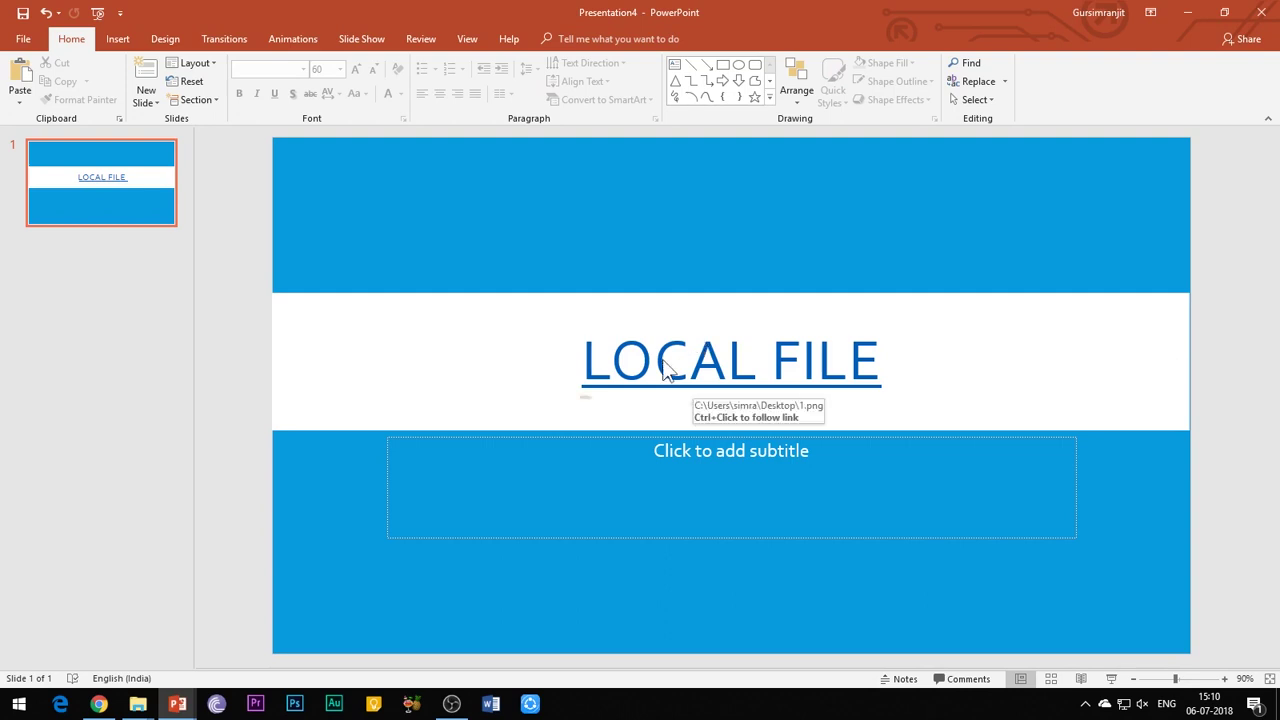
pyautogui.tripleClick(696, 340)
pyautogui.write('OT')
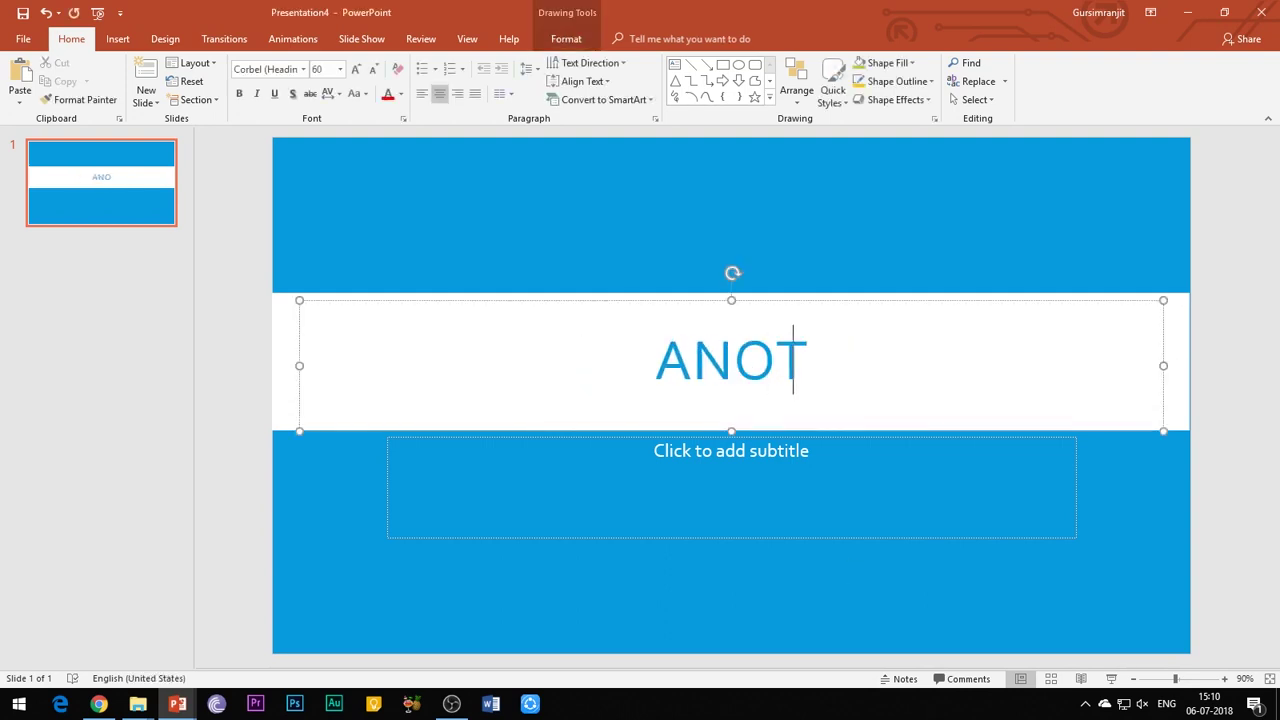
pyautogui.write('HER SLIDE')
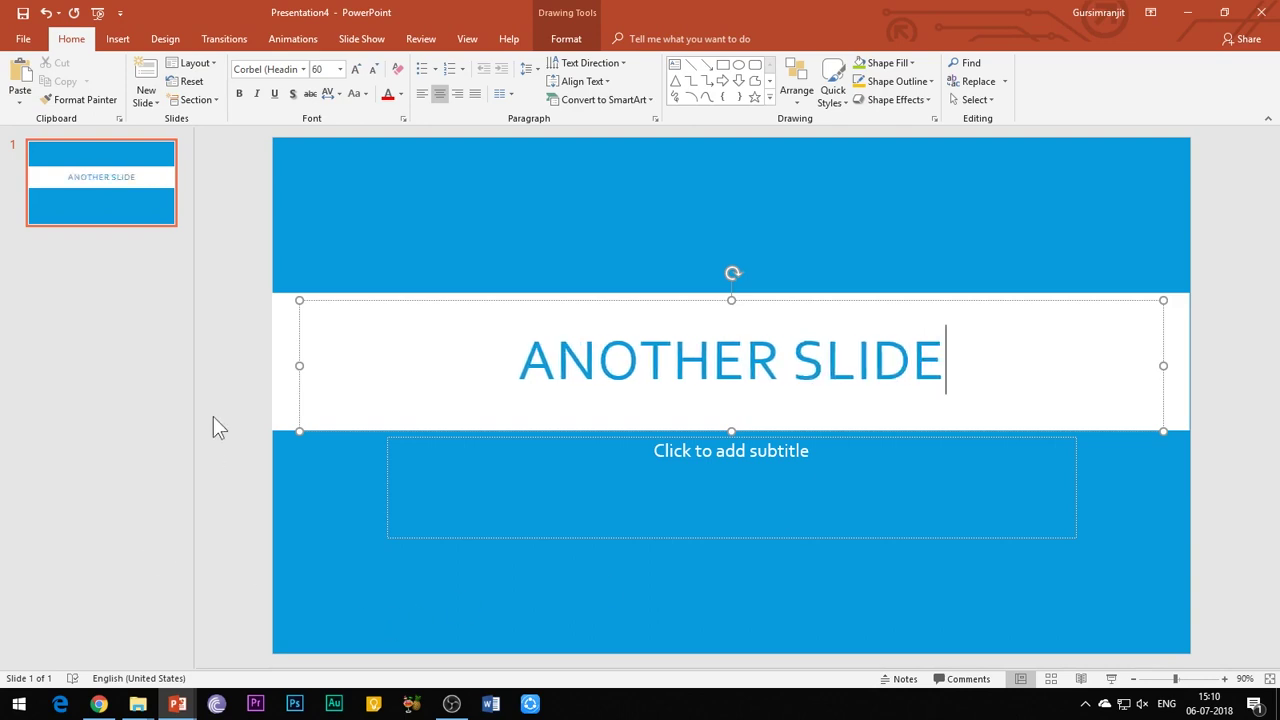
pyautogui.moveTo(177, 704)
pyautogui.click(118, 634)
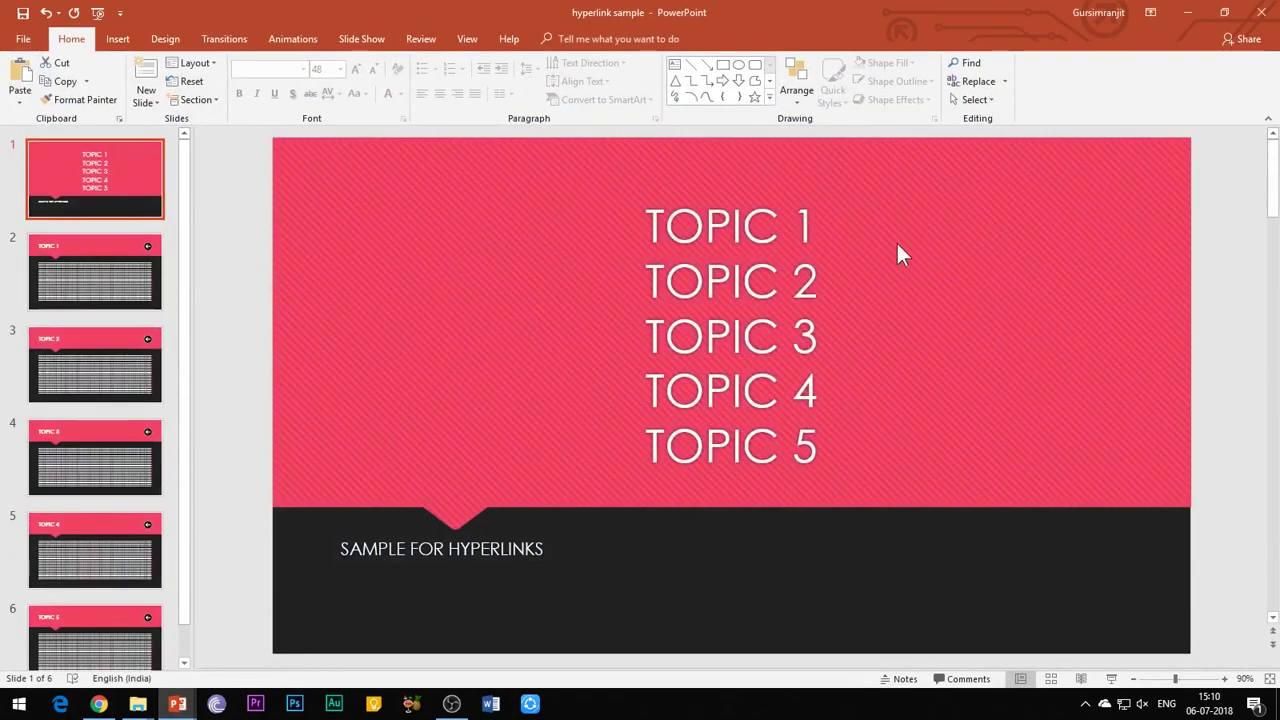
# Review the TOPIC 1–5 slides, then return to the topic menu slide.
pyautogui.click(648, 226)
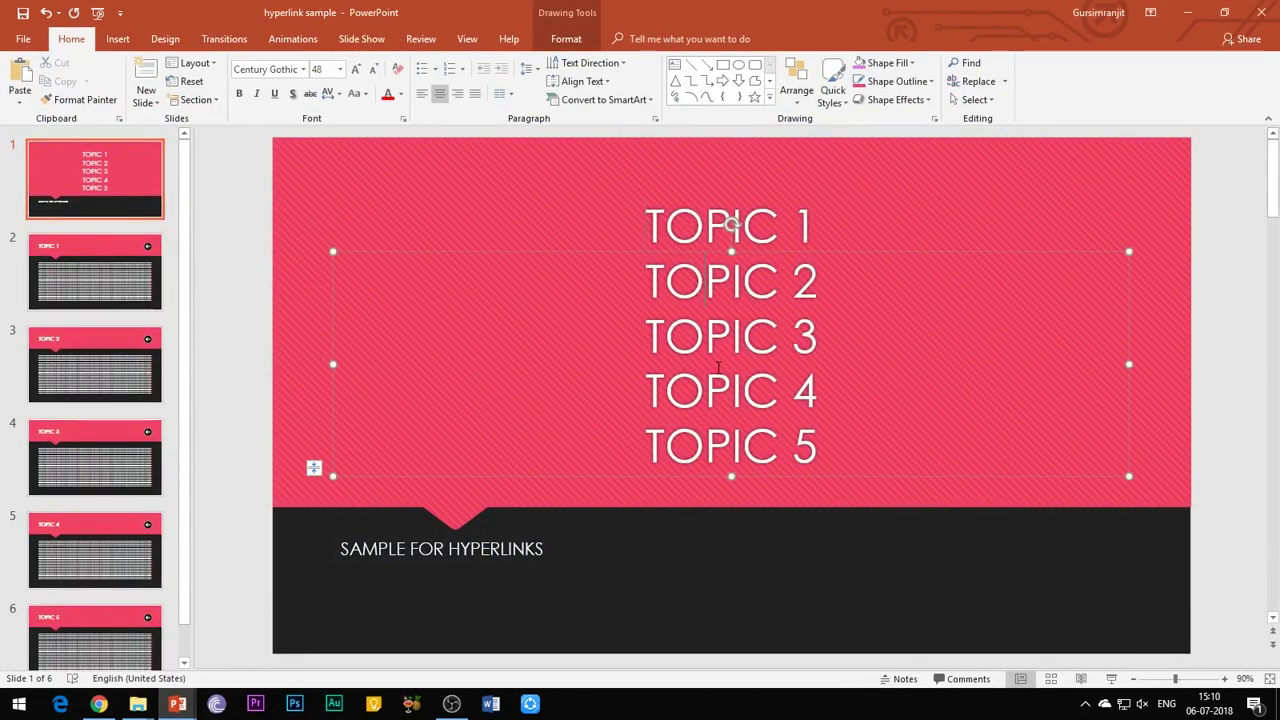
pyautogui.click(92, 281)
pyautogui.click(109, 374)
pyautogui.click(90, 475)
pyautogui.click(95, 531)
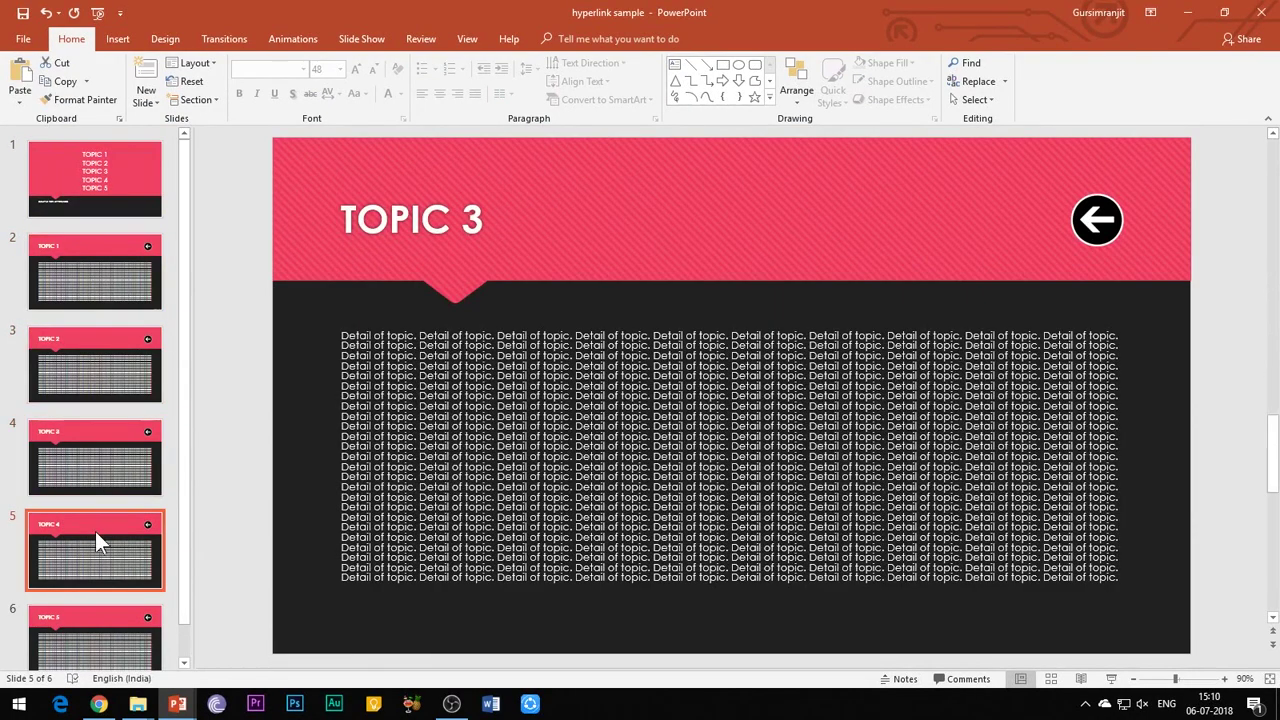
pyautogui.click(118, 634)
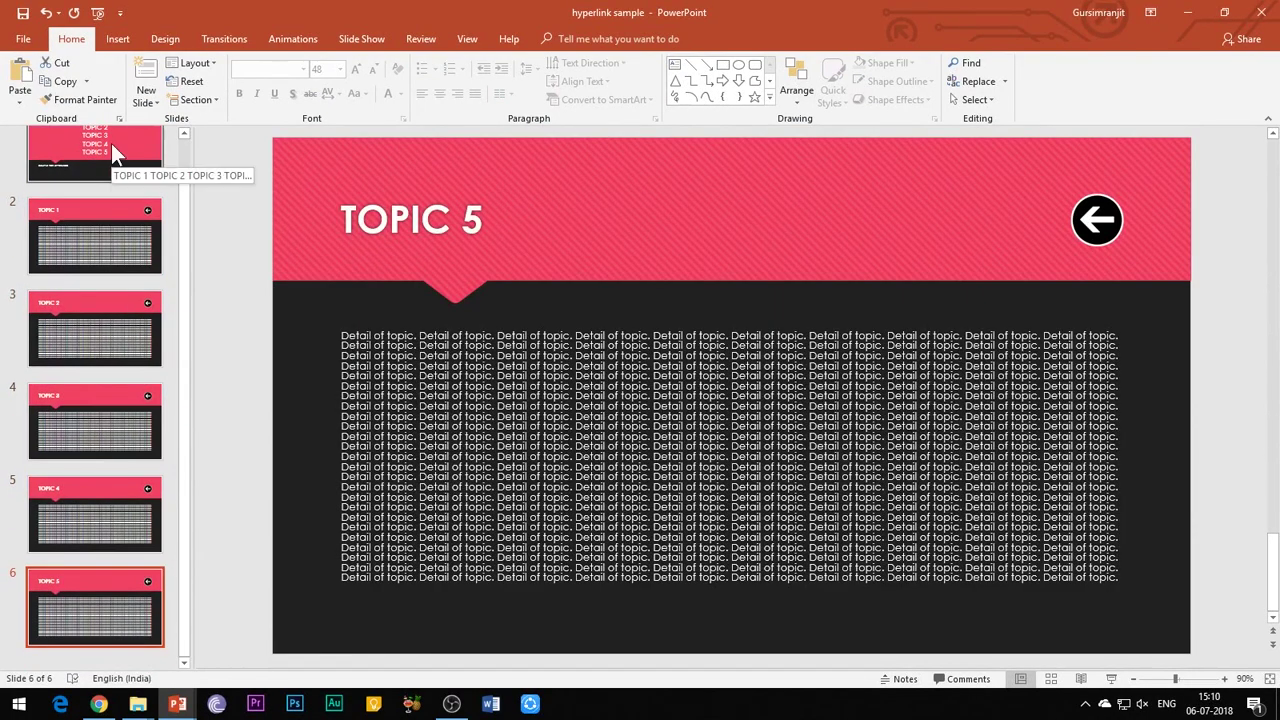
pyautogui.click(112, 143)
# Hyperlink the TOPIC 1 and TOPIC 2 lines to their matching slides in this document.
pyautogui.click(648, 237)
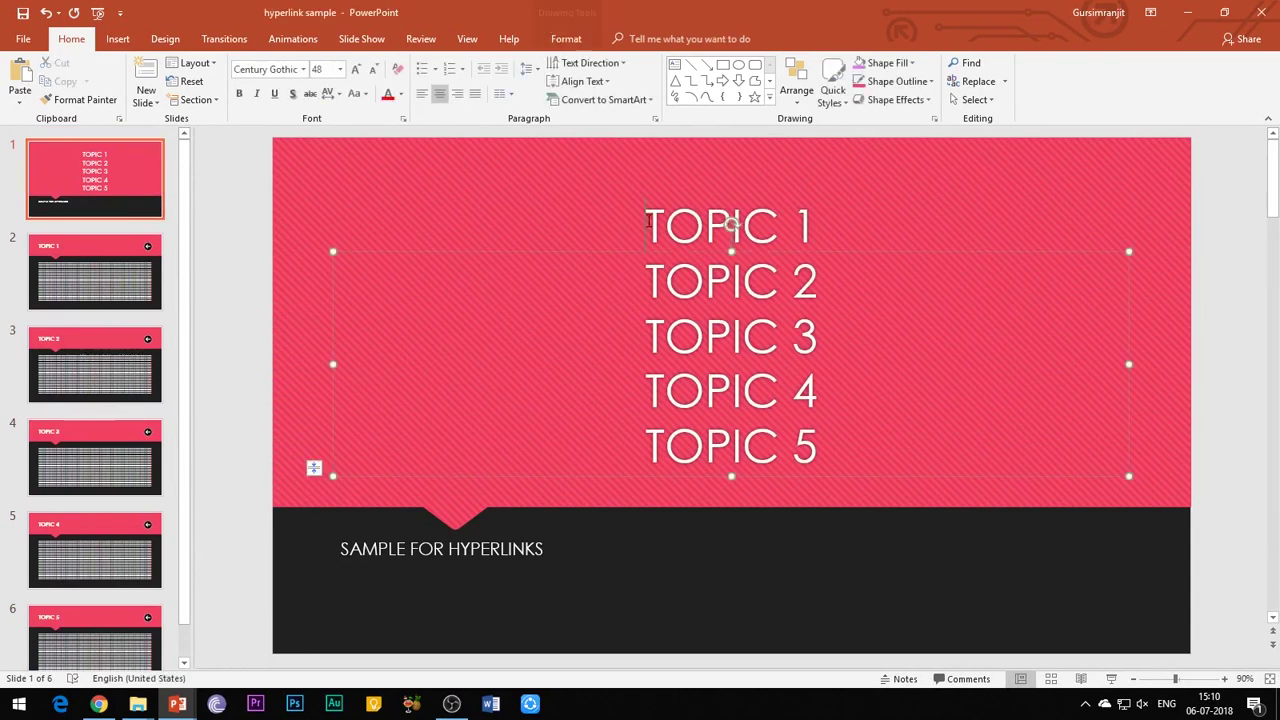
pyautogui.tripleClick(731, 228)
pyautogui.rightClick(706, 216)
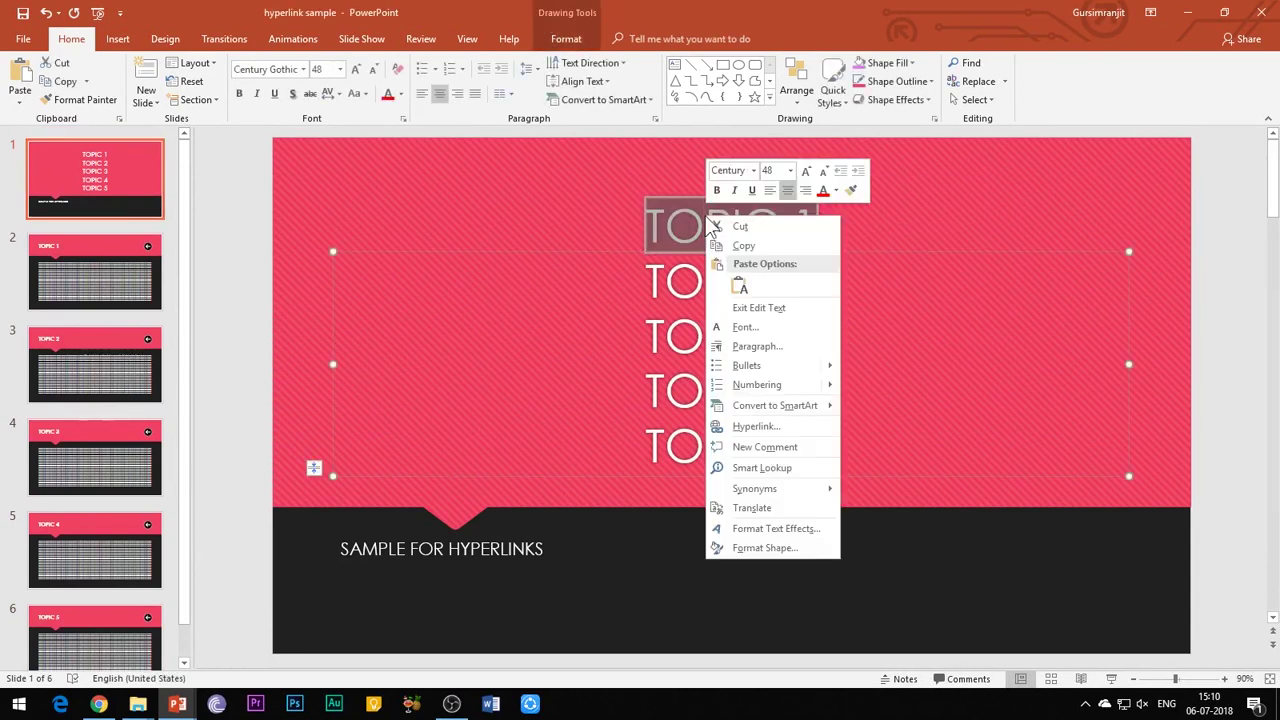
pyautogui.click(768, 426)
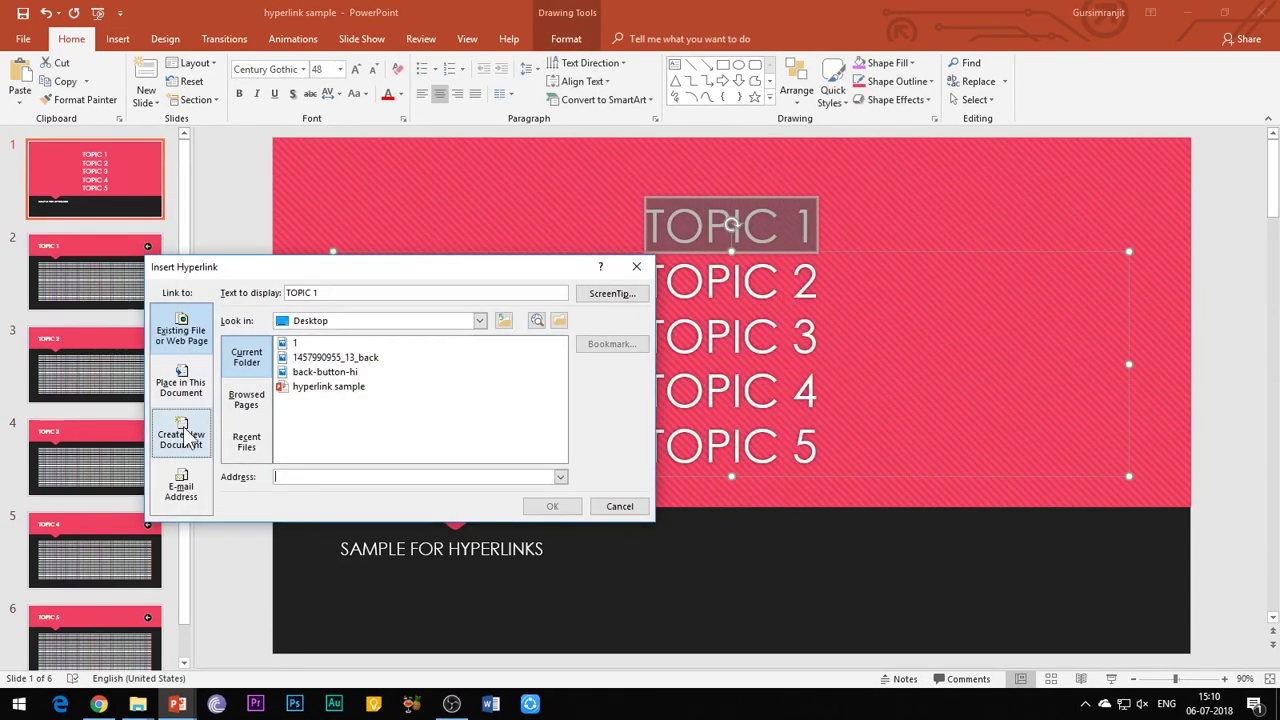
pyautogui.click(190, 383)
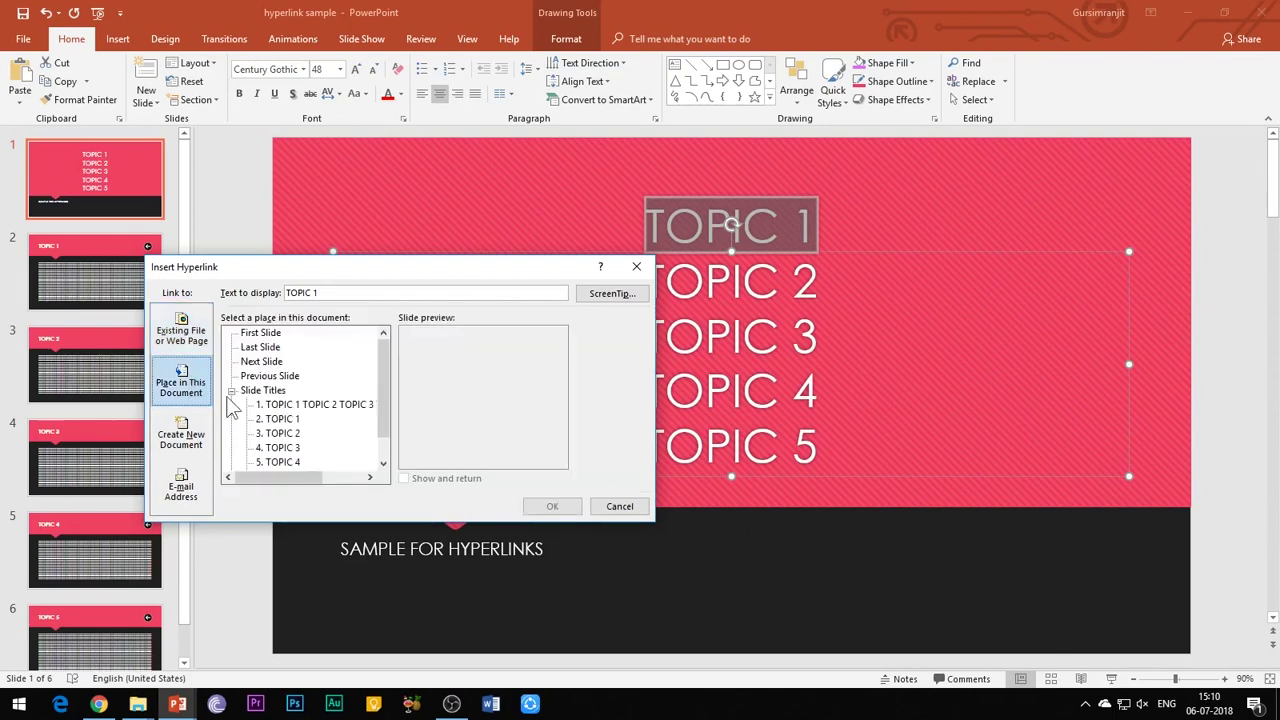
pyautogui.click(278, 419)
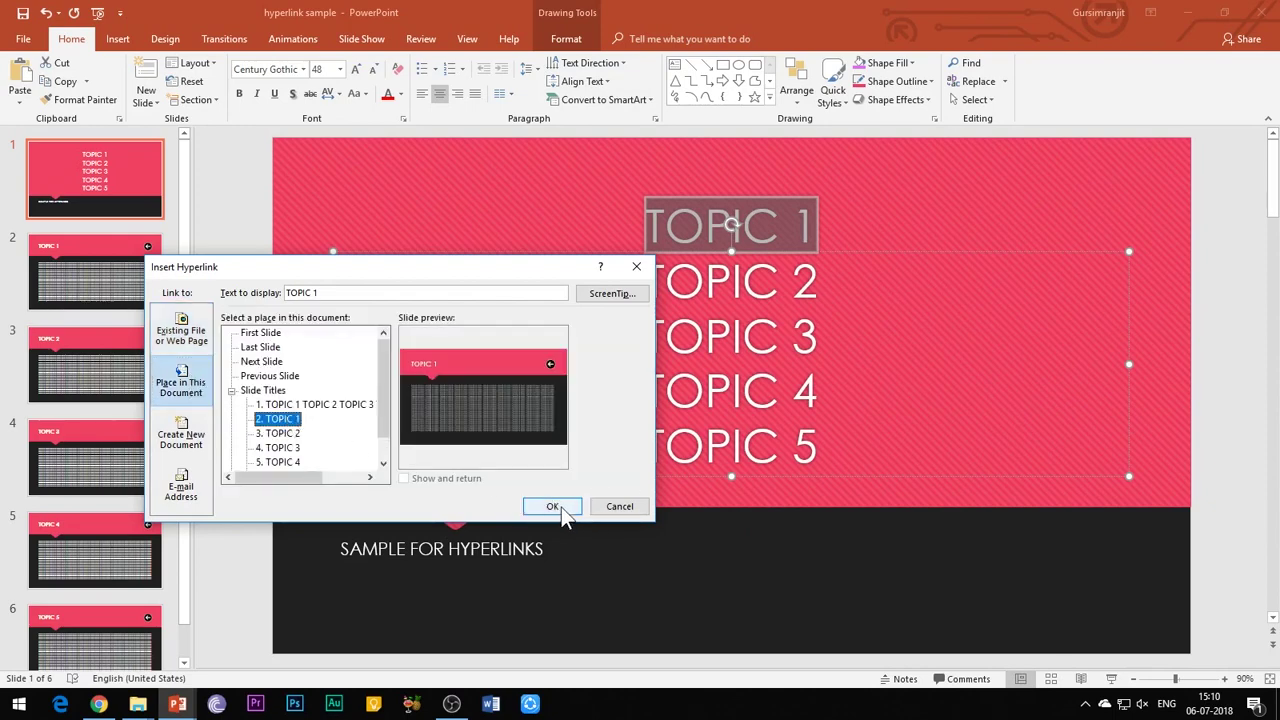
pyautogui.click(553, 507)
pyautogui.moveTo(645, 286); pyautogui.dragTo(818, 284)
pyautogui.rightClick(710, 274)
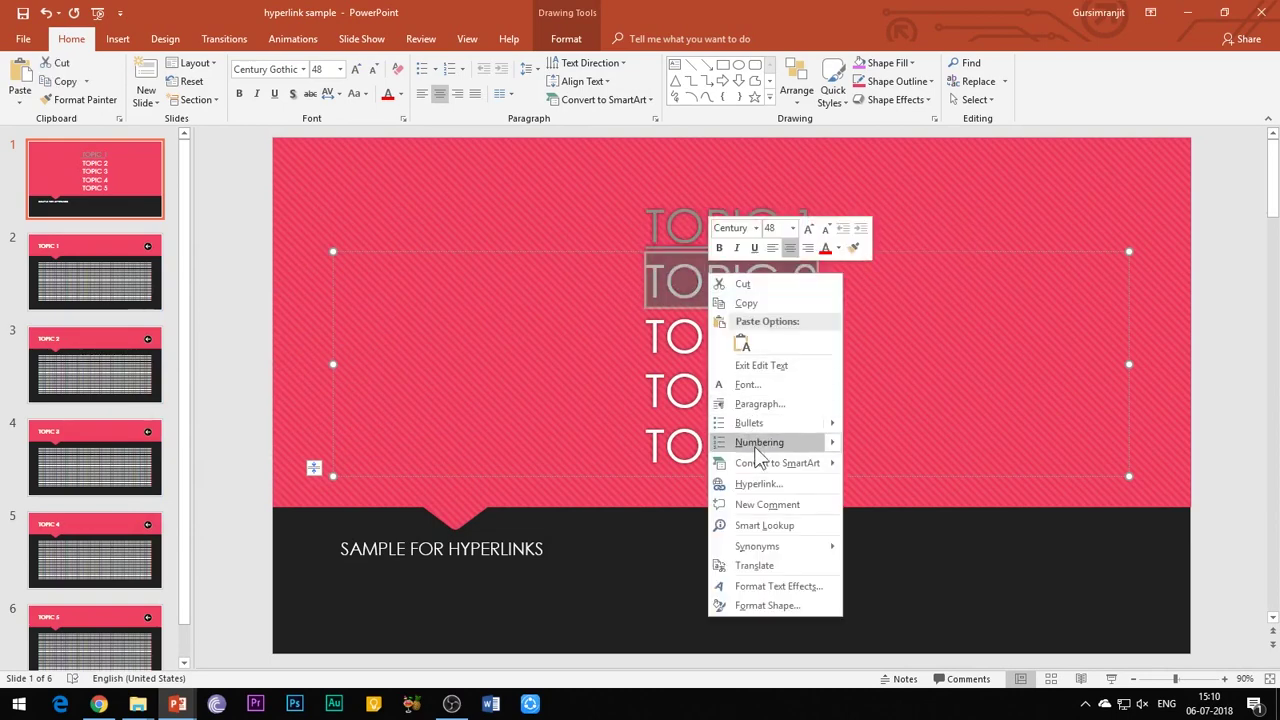
pyautogui.click(758, 484)
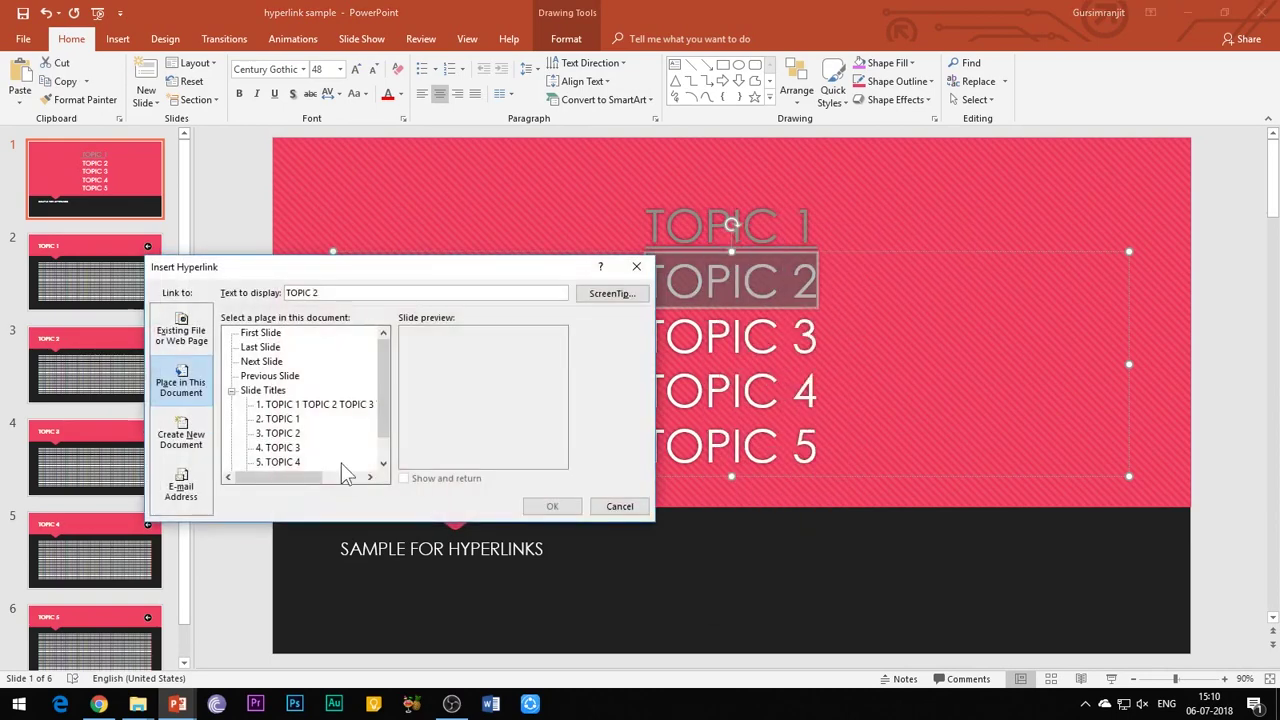
pyautogui.click(300, 434)
pyautogui.click(528, 506)
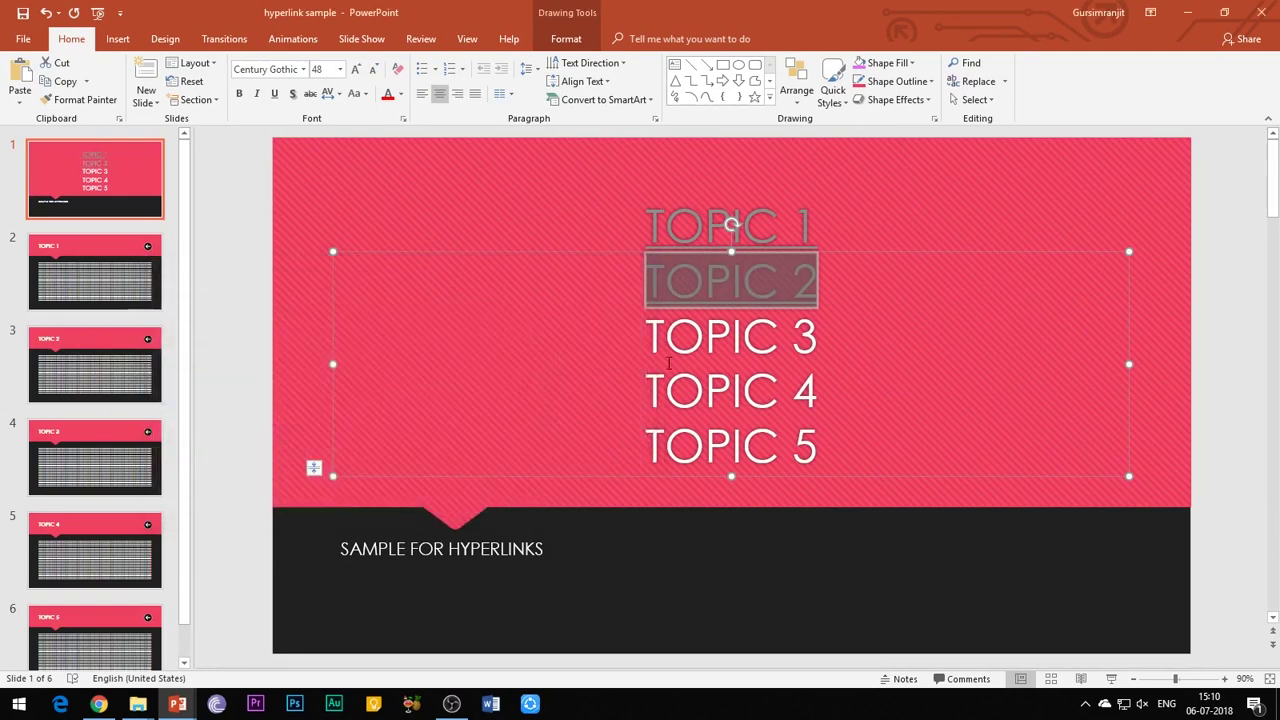
# Hyperlink the TOPIC 3 and TOPIC 4 lines to their matching slides.
pyautogui.moveTo(660, 340); pyautogui.dragTo(797, 336)
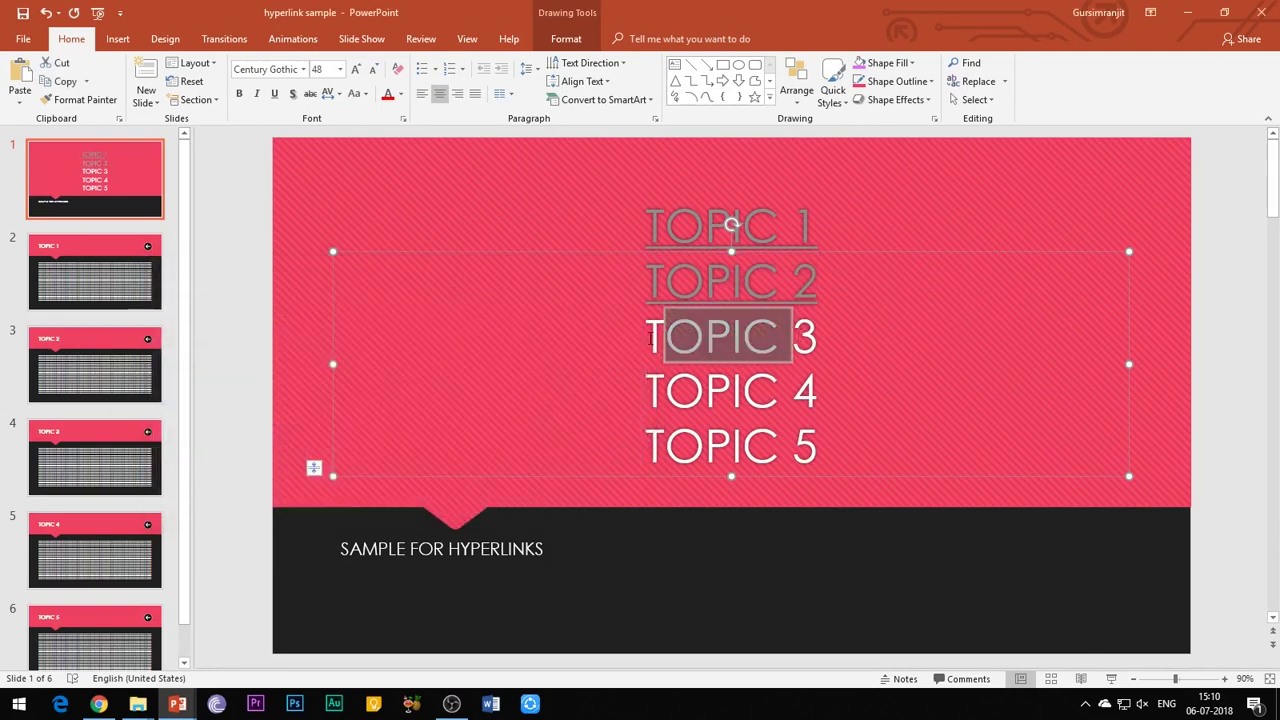
pyautogui.moveTo(650, 338); pyautogui.dragTo(820, 340)
pyautogui.rightClick(766, 352)
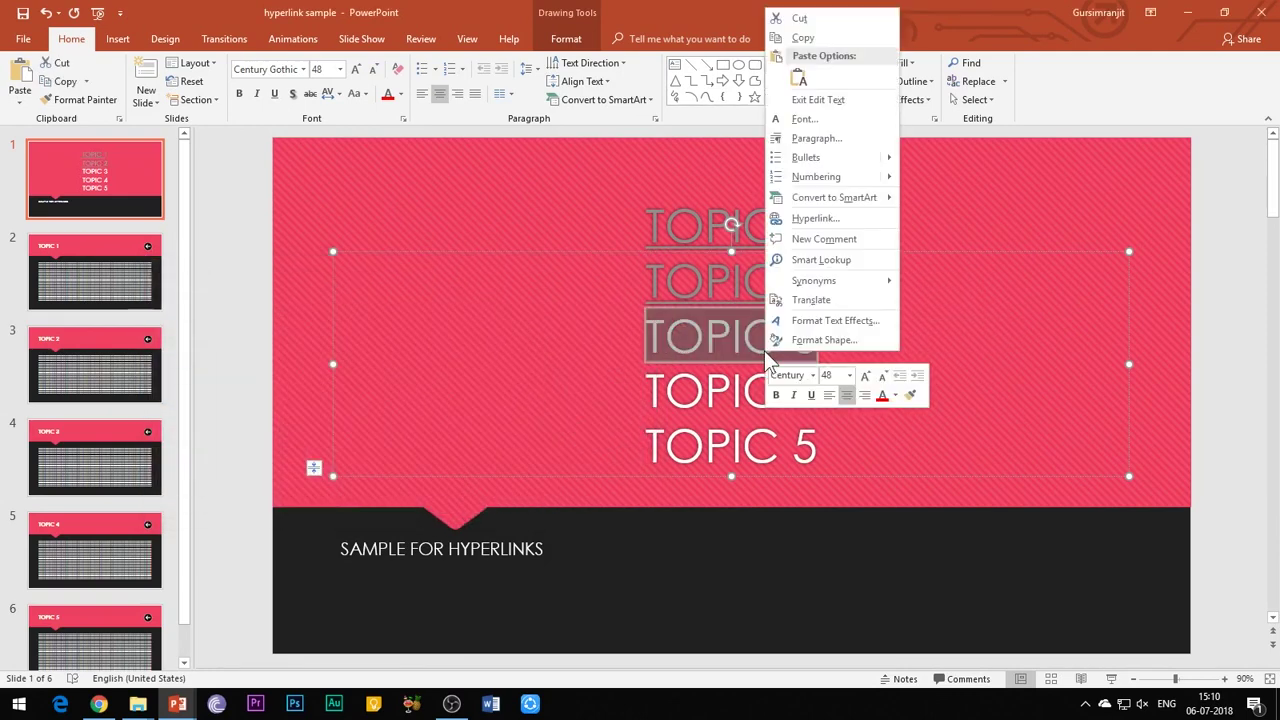
pyautogui.click(815, 218)
pyautogui.click(298, 449)
pyautogui.click(528, 506)
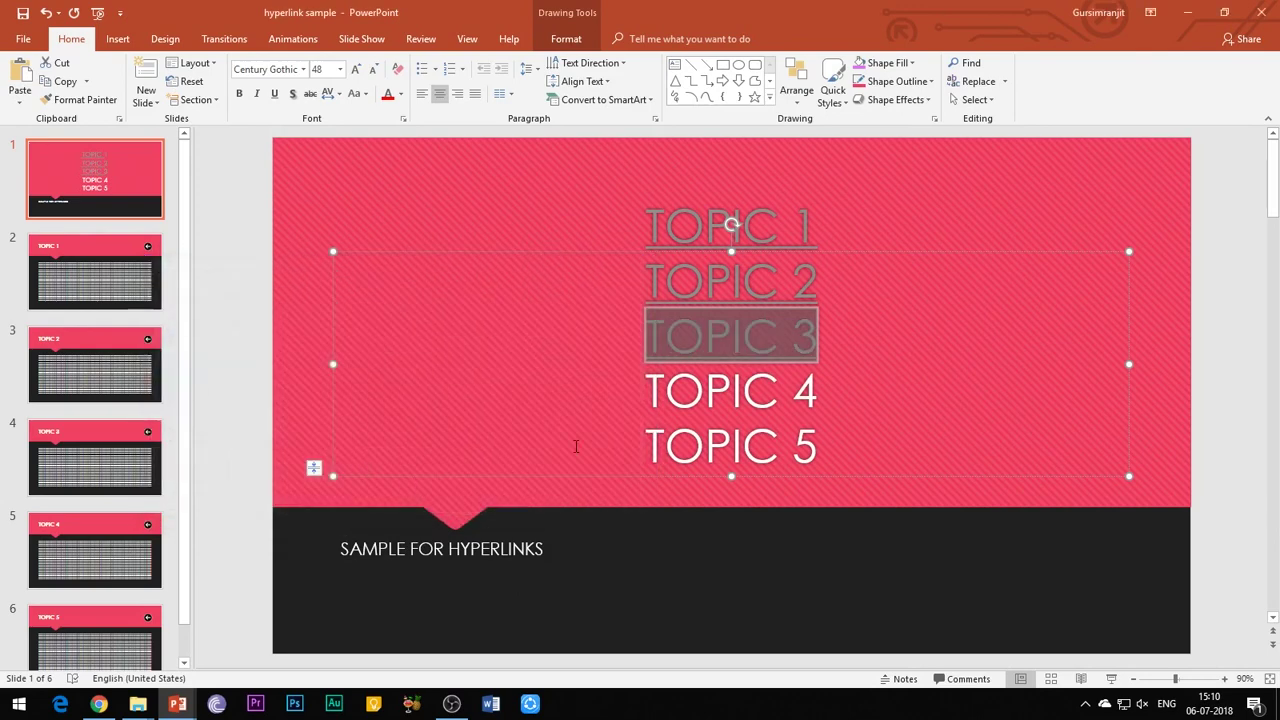
pyautogui.moveTo(646, 405); pyautogui.dragTo(811, 397)
pyautogui.click(811, 397)
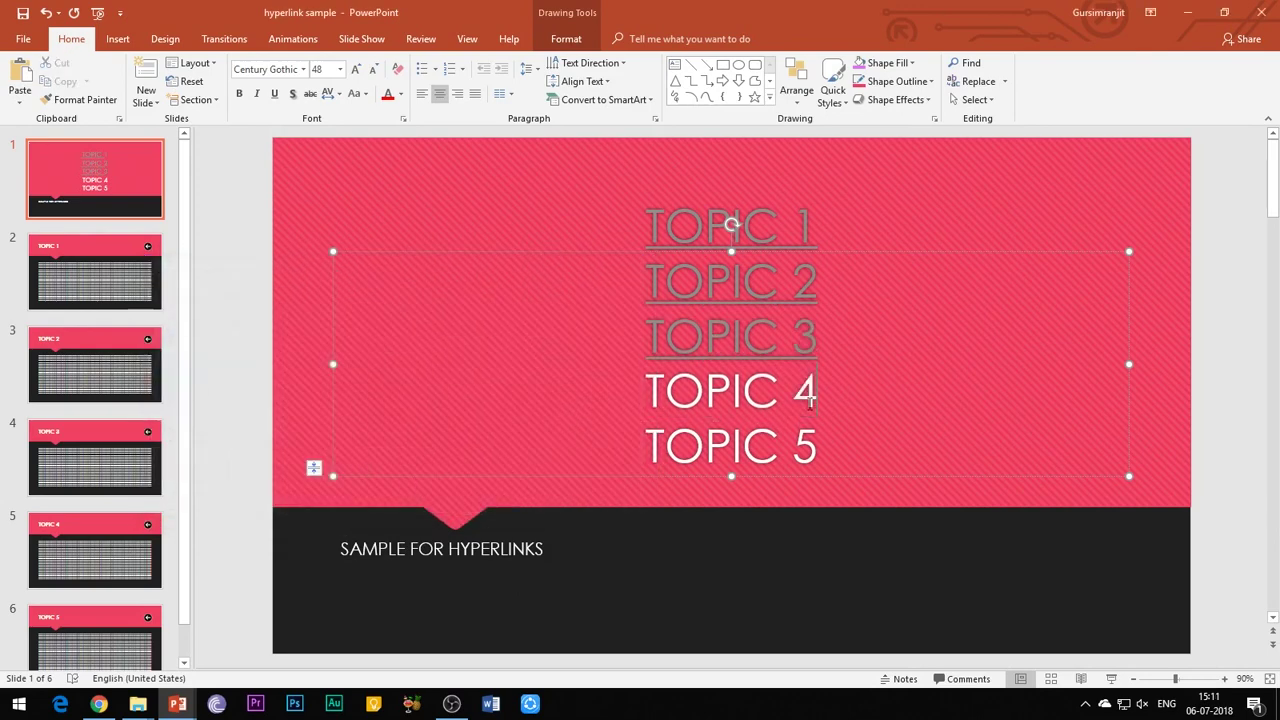
pyautogui.moveTo(645, 398); pyautogui.dragTo(851, 407)
pyautogui.rightClick(714, 389)
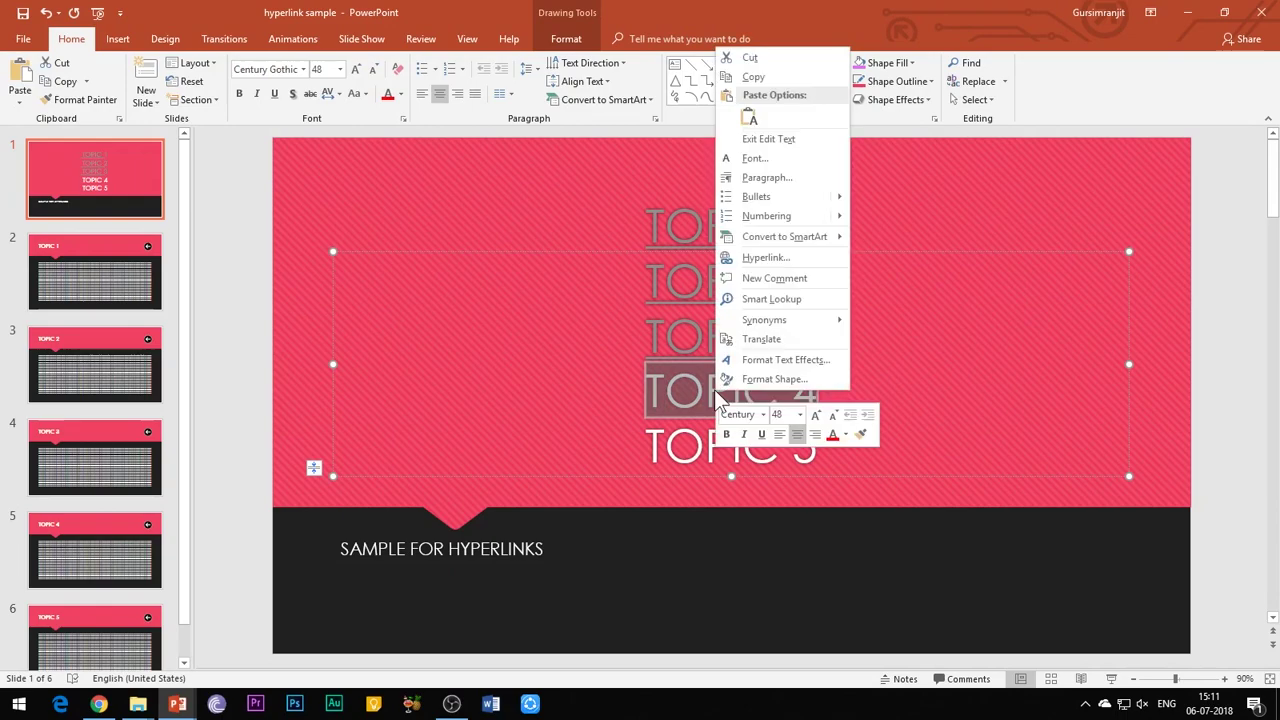
pyautogui.click(771, 259)
pyautogui.click(290, 471)
pyautogui.click(528, 506)
# Link TOPIC 5 to its slide and start the slide show from the first slide.
pyautogui.rightClick(790, 450)
pyautogui.click(830, 320)
pyautogui.doubleClick(290, 447)
pyautogui.click(294, 449)
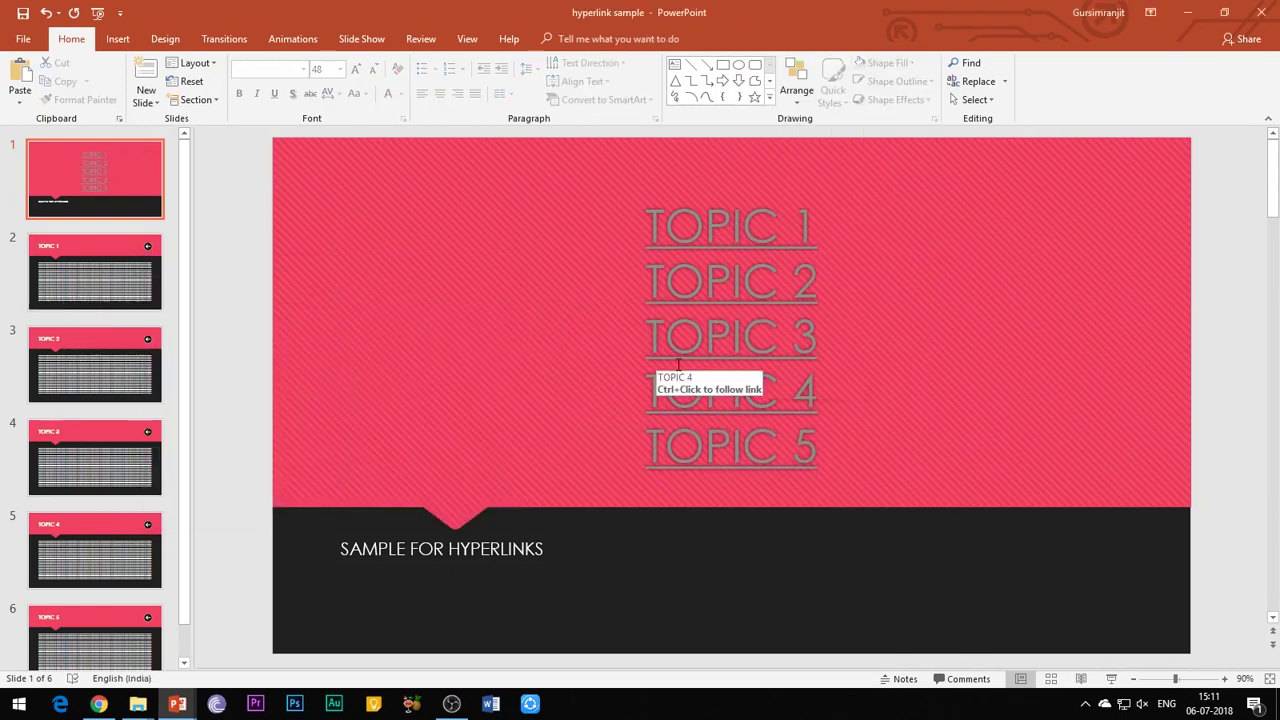
pyautogui.press('F5')
# Test the TOPIC 1 link, then link the TOPIC 1 slide's back arrow to the menu slide.
pyautogui.click(645, 150)
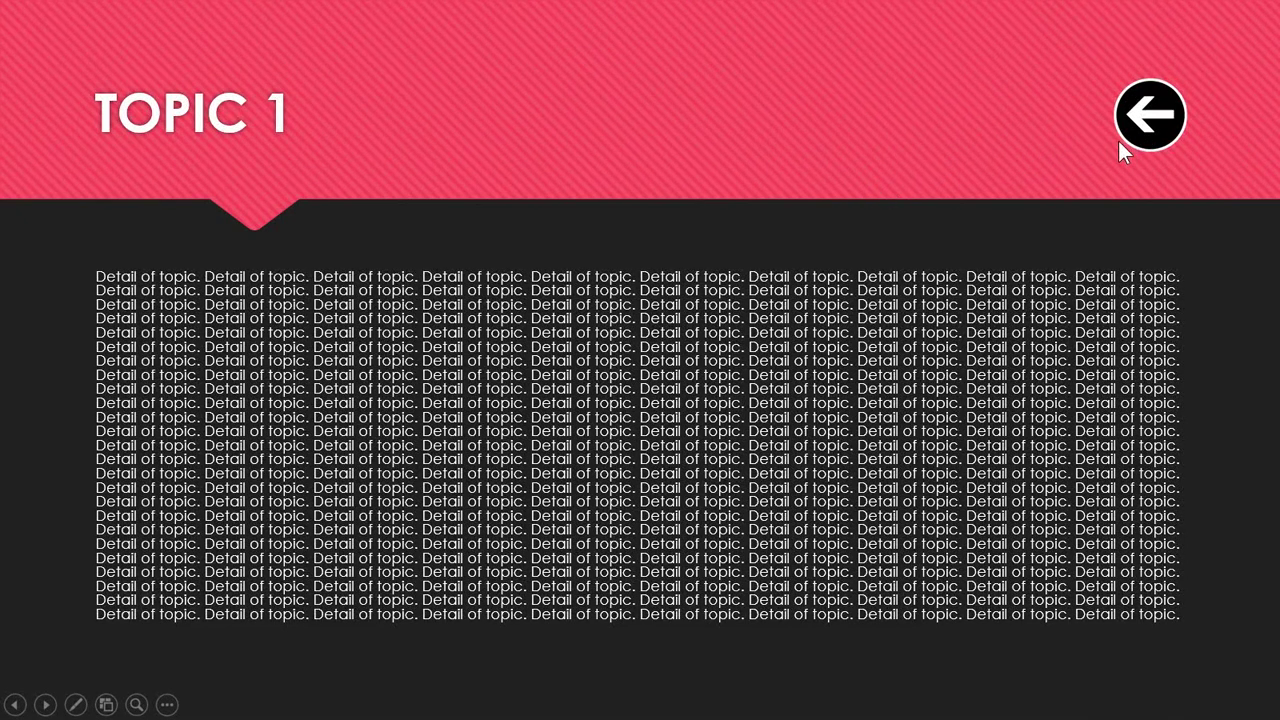
pyautogui.press('Escape')
pyautogui.click(88, 300)
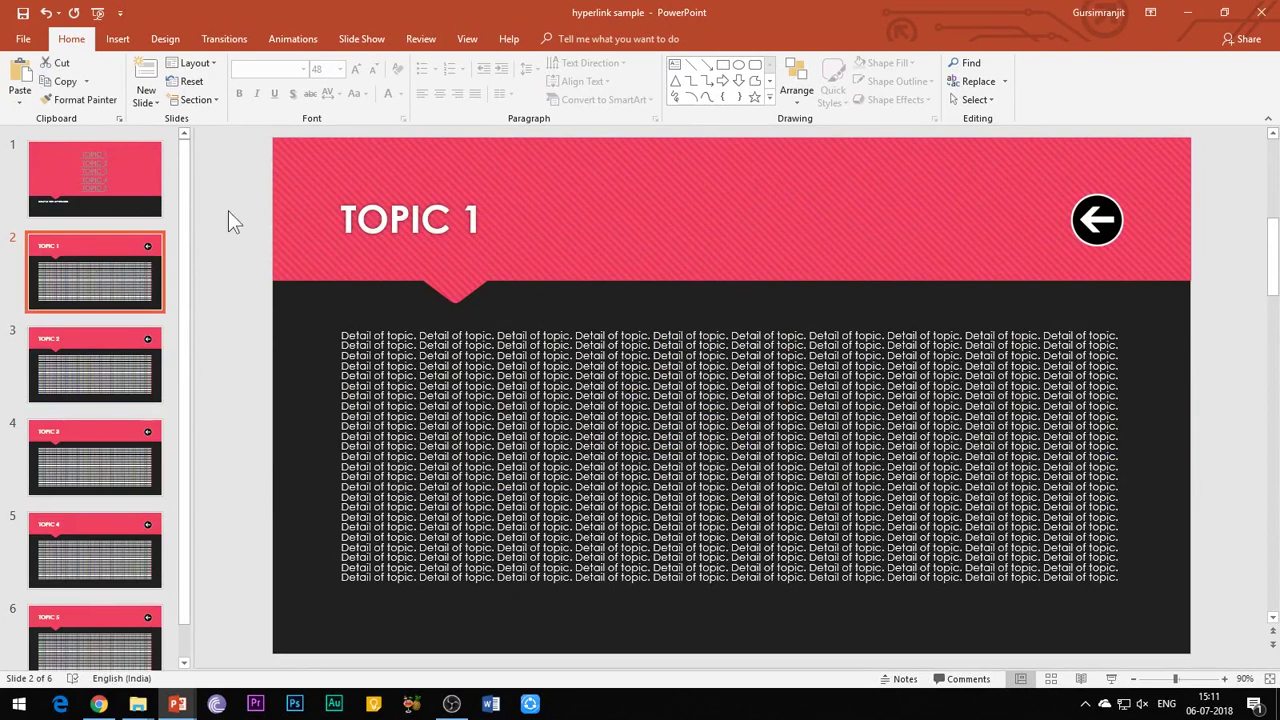
pyautogui.click(1113, 222)
pyautogui.rightClick(1087, 233)
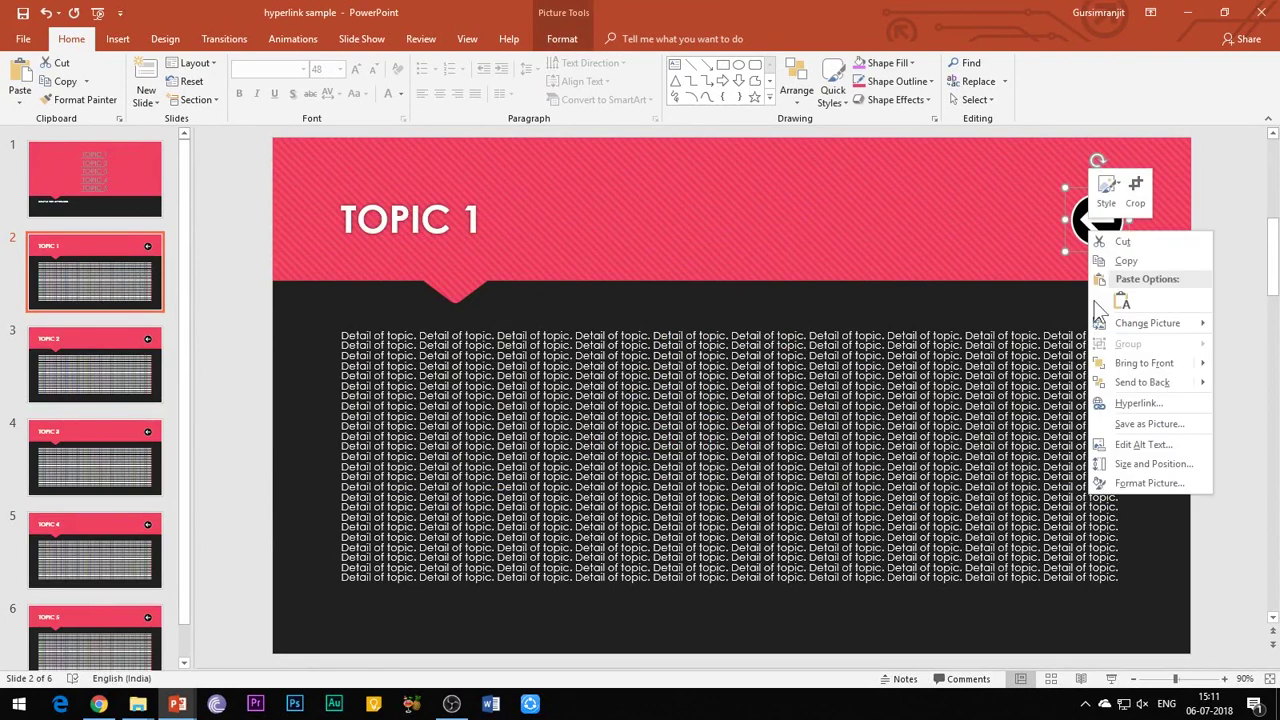
pyautogui.click(1130, 403)
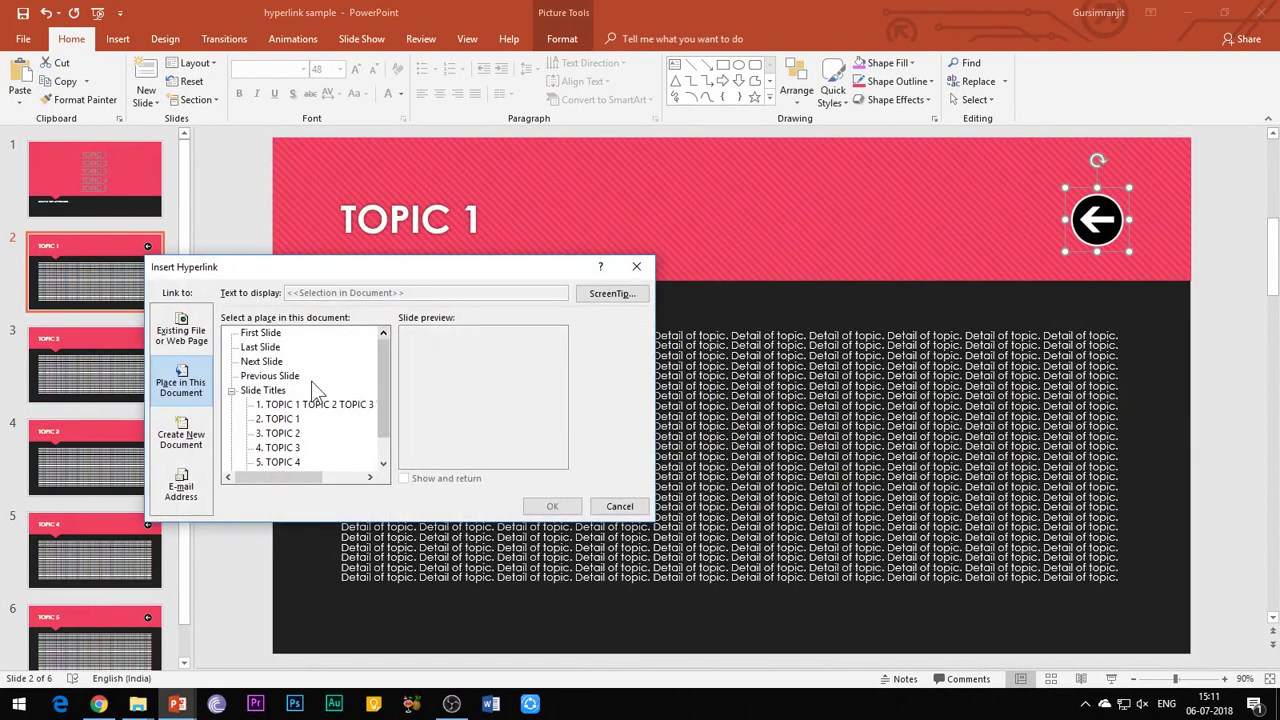
pyautogui.doubleClick(300, 405)
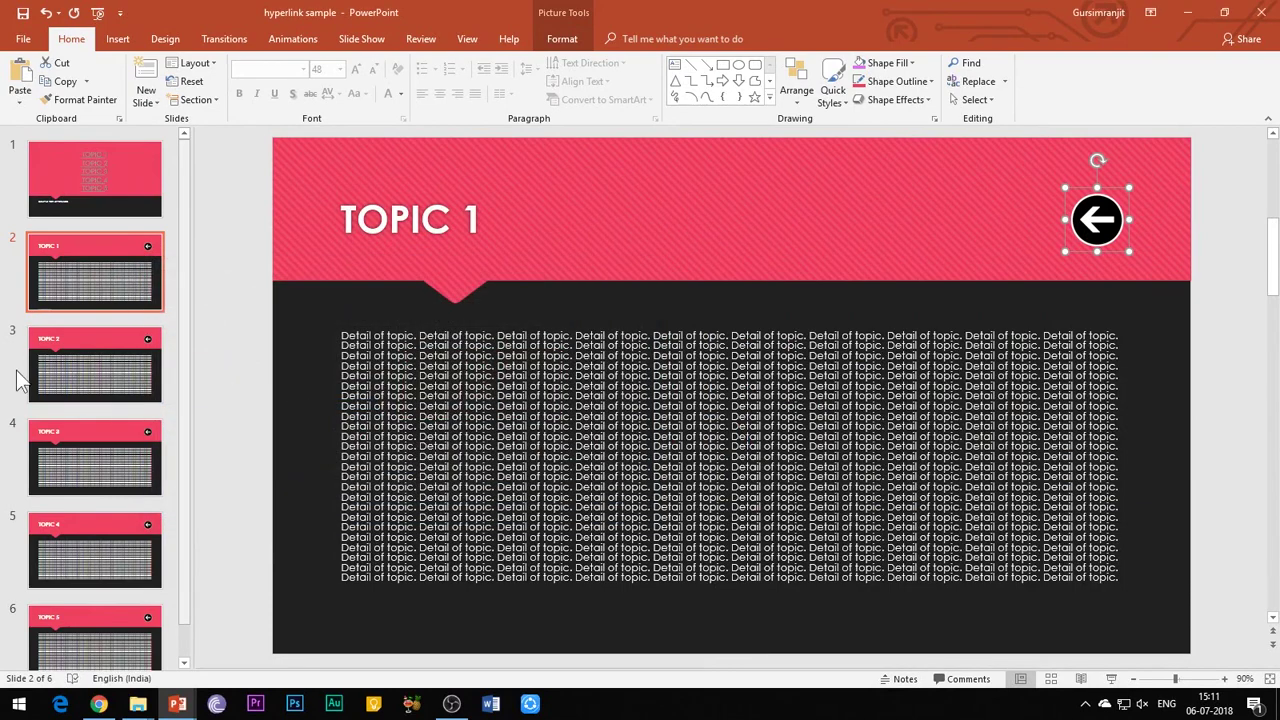
# Link the back arrows on the TOPIC 2 and TOPIC 3 slides to the menu slide.
pyautogui.click(5, 378)
pyautogui.click(1100, 210)
pyautogui.rightClick(1080, 228)
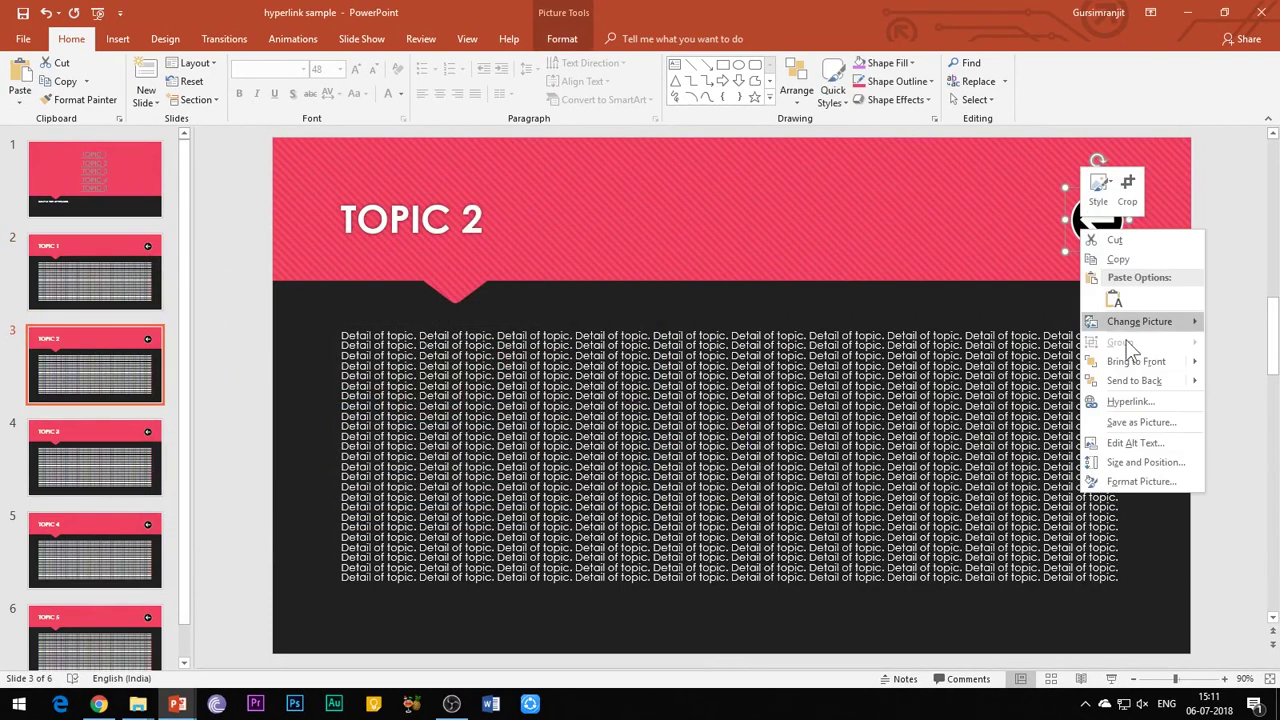
pyautogui.click(1130, 401)
pyautogui.doubleClick(380, 403)
pyautogui.click(95, 457)
pyautogui.rightClick(1100, 214)
pyautogui.click(1128, 386)
pyautogui.doubleClick(380, 403)
# Link the back arrows on the TOPIC 4 and TOPIC 5 slides to the menu slide.
pyautogui.click(95, 550)
pyautogui.rightClick(1086, 226)
pyautogui.click(1135, 397)
pyautogui.doubleClick(324, 403)
pyautogui.click(95, 640)
pyautogui.rightClick(1095, 222)
pyautogui.click(1130, 403)
pyautogui.doubleClick(300, 403)
# Run the slide show and test the TOPIC 1–3 links and their back arrows.
pyautogui.press('F5')
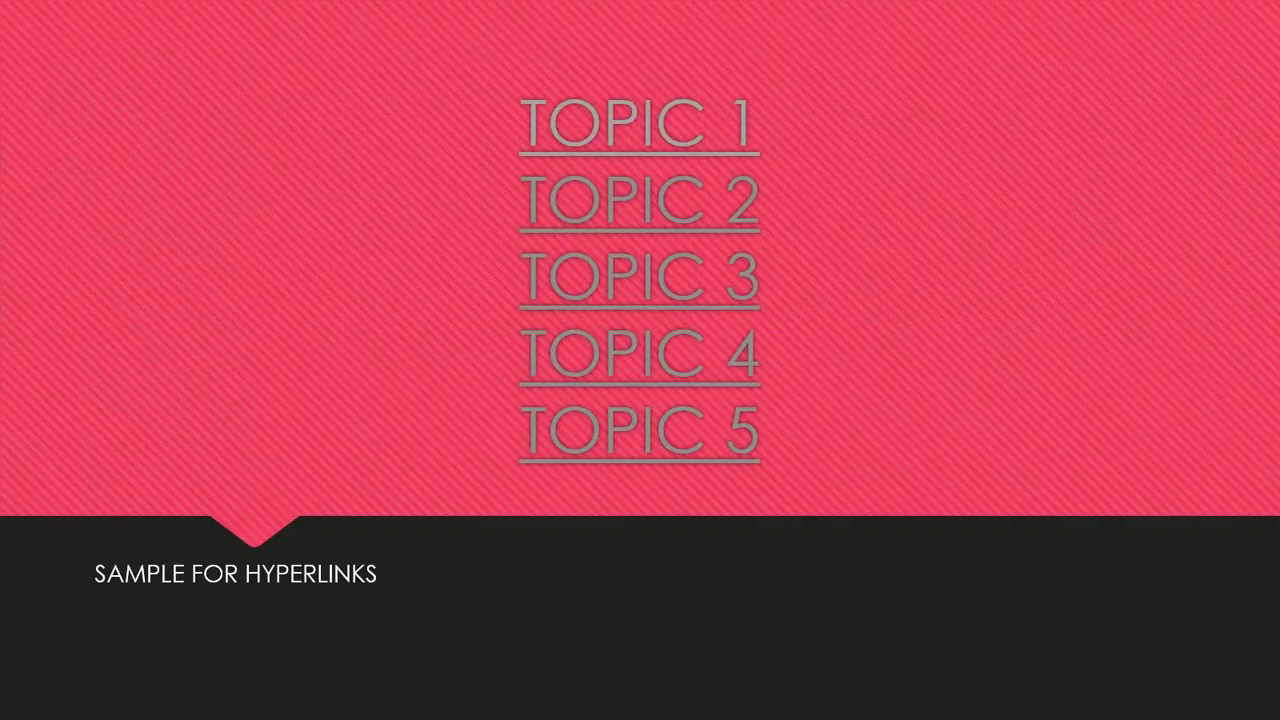
pyautogui.click(602, 146)
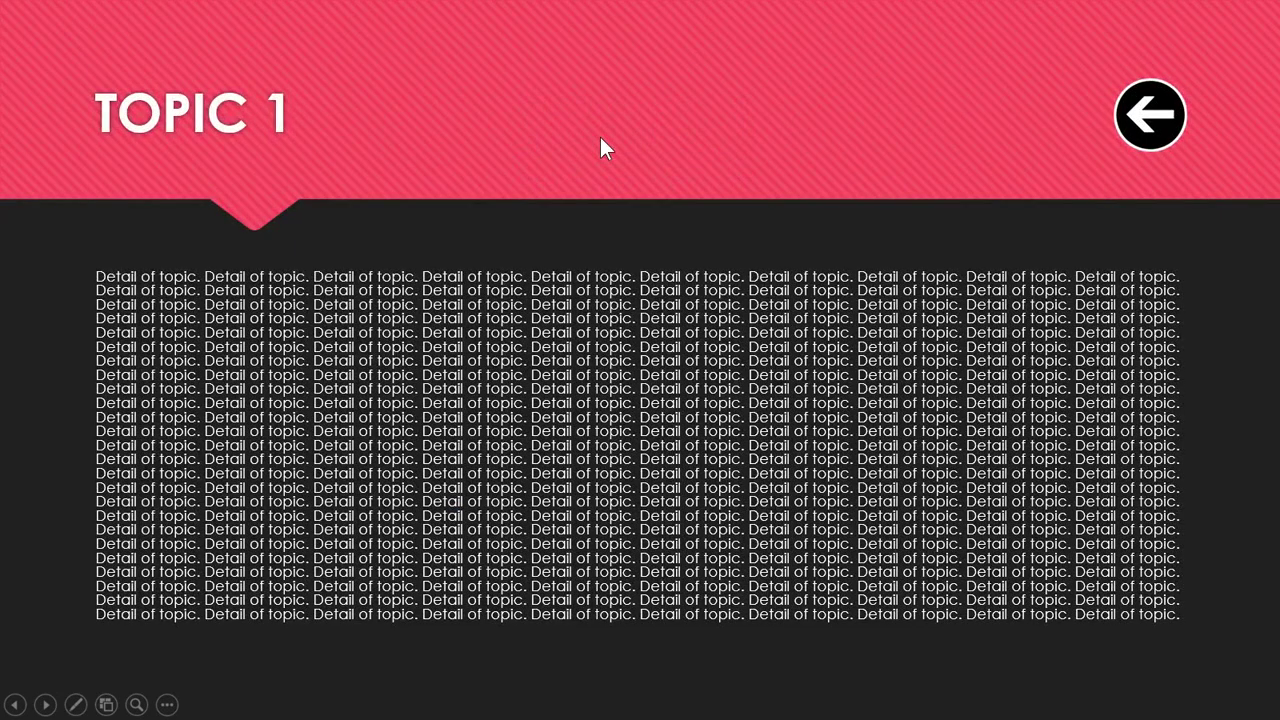
pyautogui.click(1172, 120)
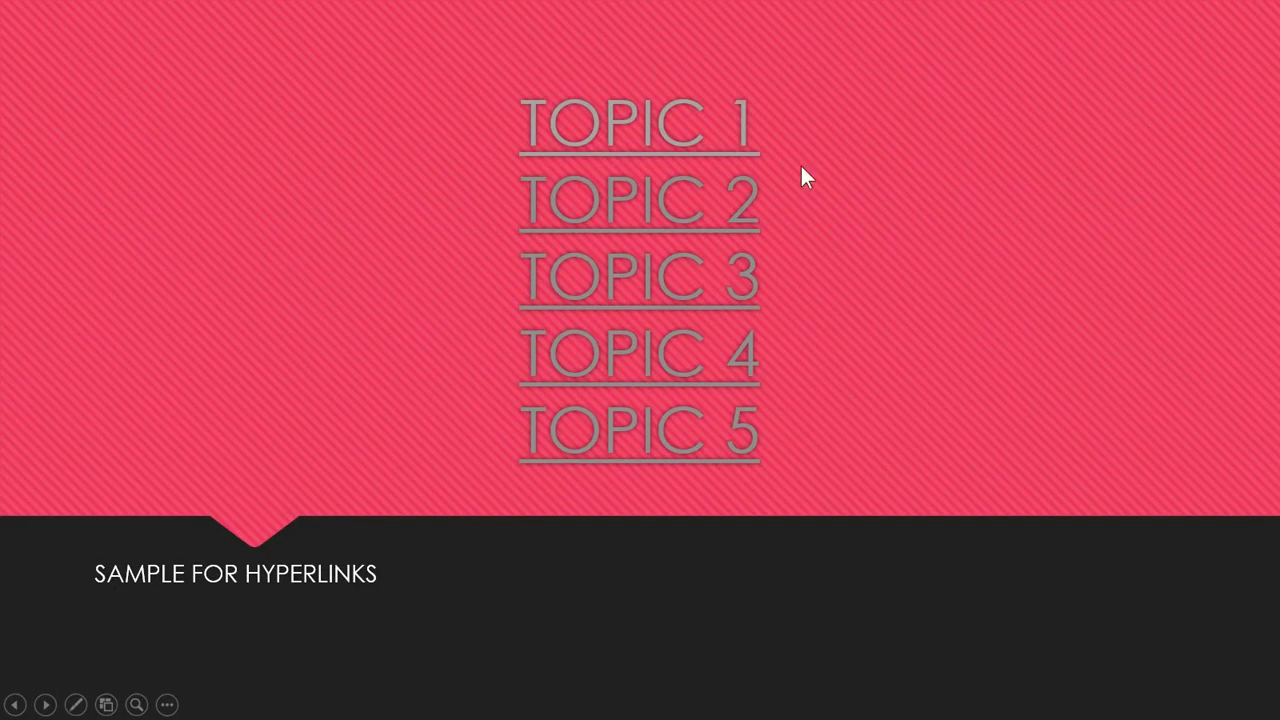
pyautogui.click(686, 219)
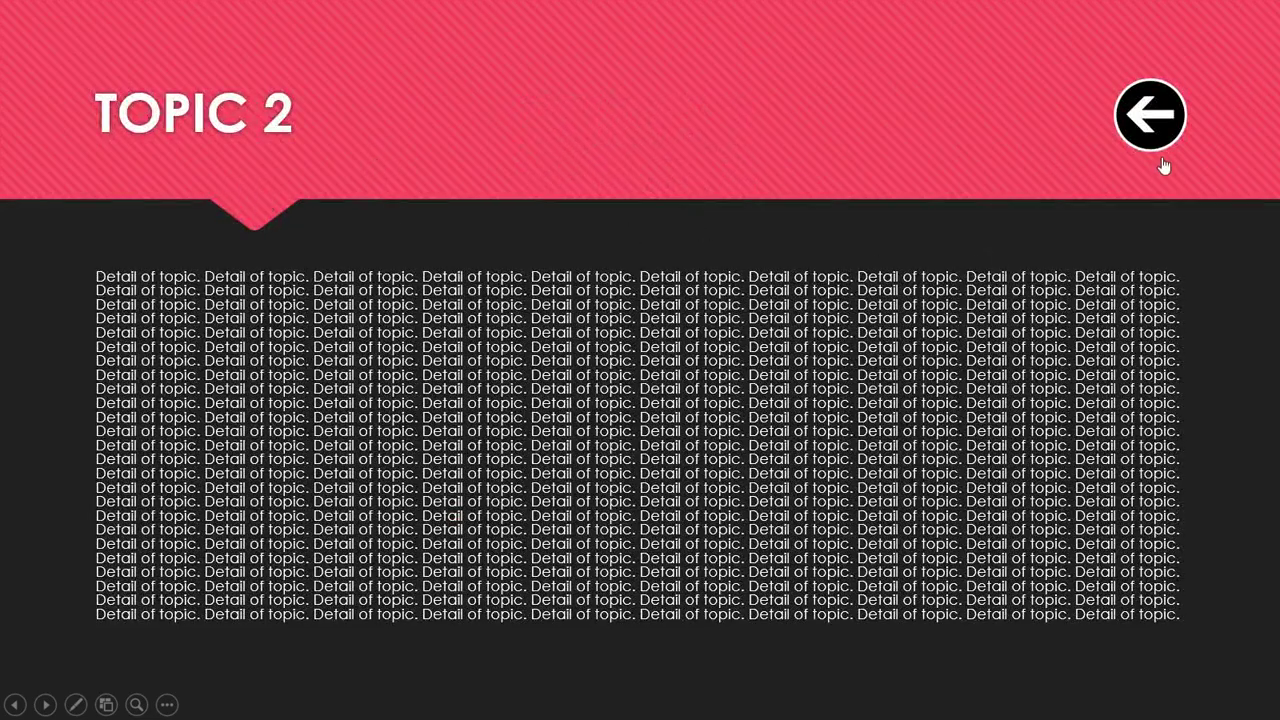
pyautogui.click(1135, 138)
pyautogui.click(676, 314)
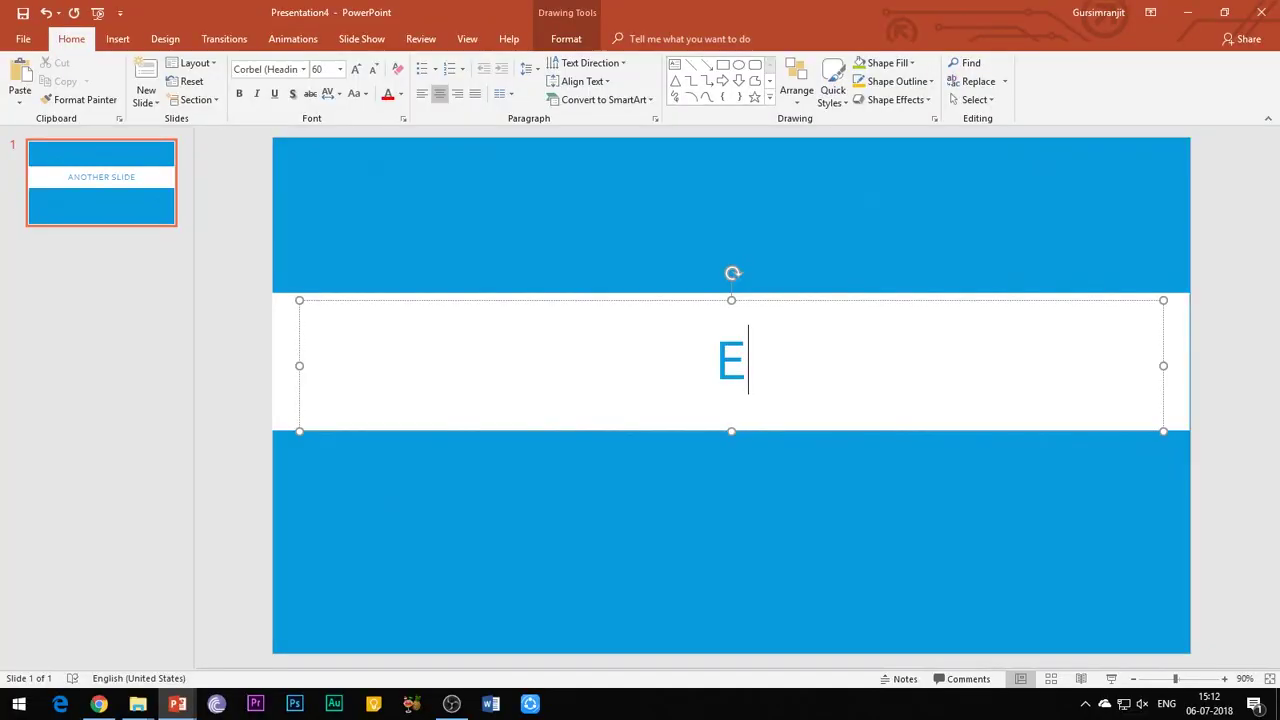
# Complete the title as EMAIL and hyperlink it to an e-mail address.
pyautogui.write('MAI')
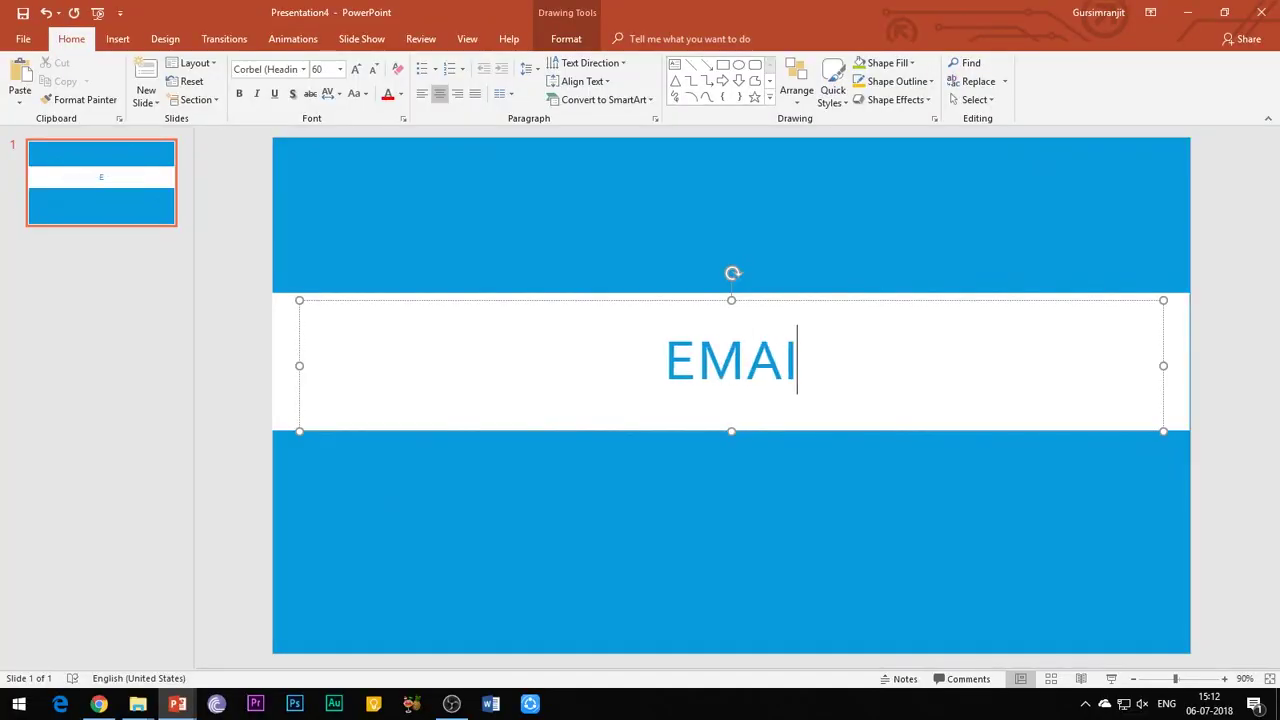
pyautogui.write('L')
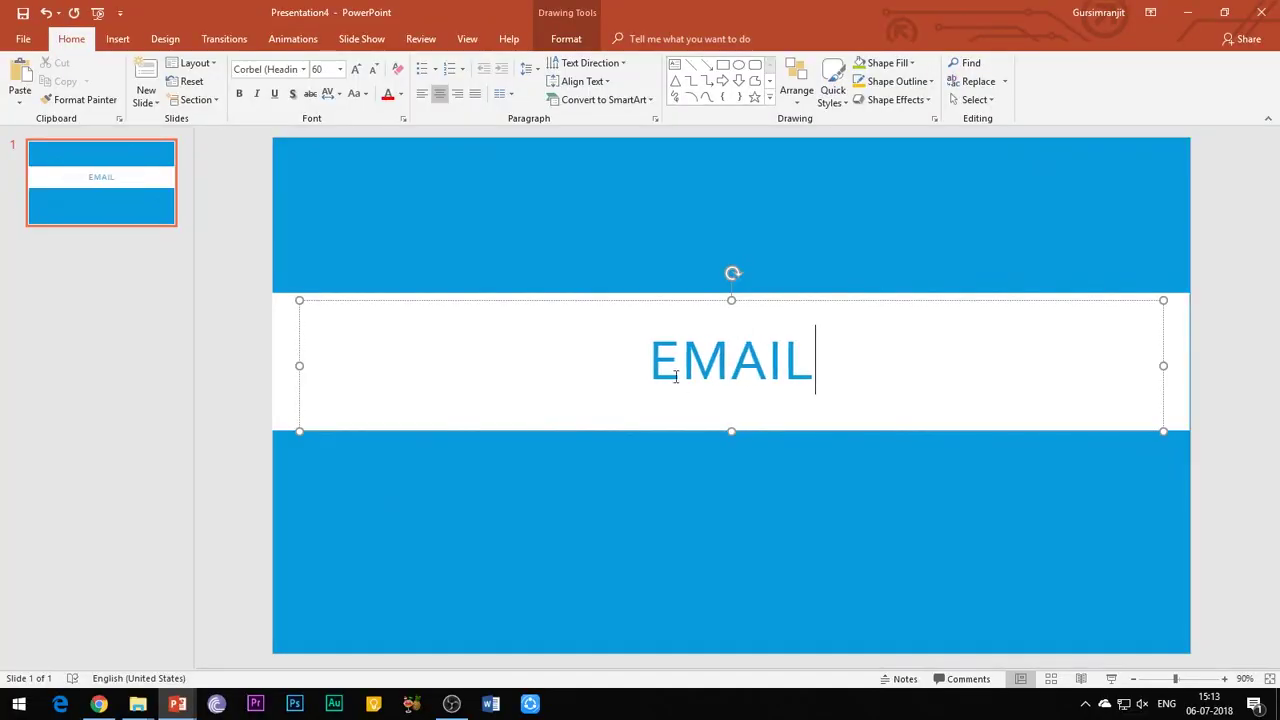
pyautogui.moveTo(656, 369); pyautogui.dragTo(962, 387)
pyautogui.rightClick(738, 360)
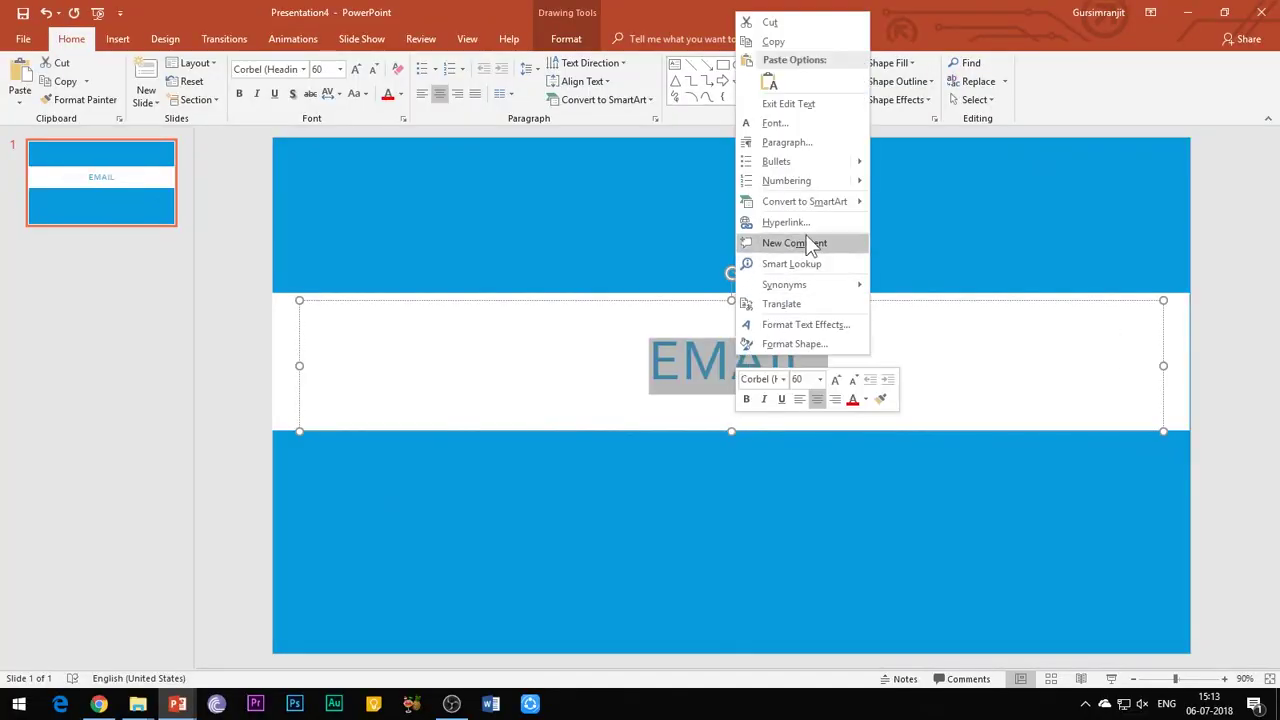
pyautogui.click(786, 222)
pyautogui.click(421, 383)
pyautogui.click(421, 432)
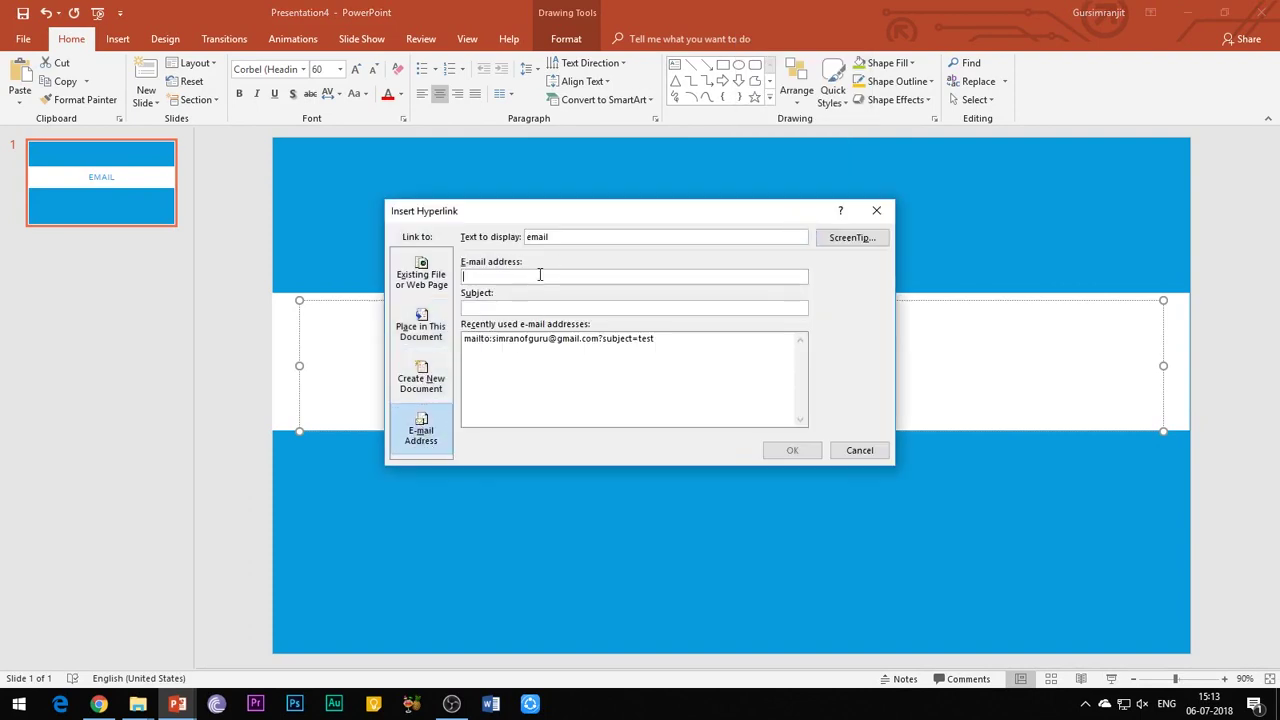
pyautogui.write('hello@123')
pyautogui.click(791, 450)
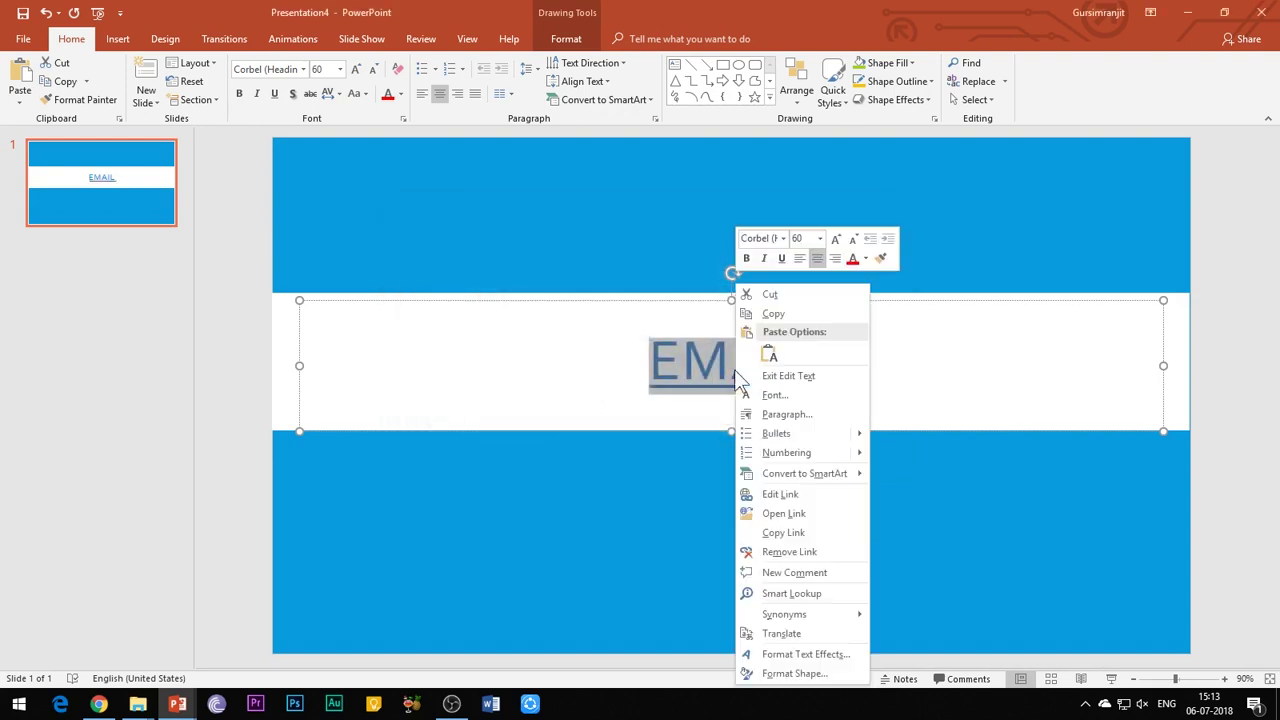
pyautogui.click(683, 533)
pyautogui.press('F5')
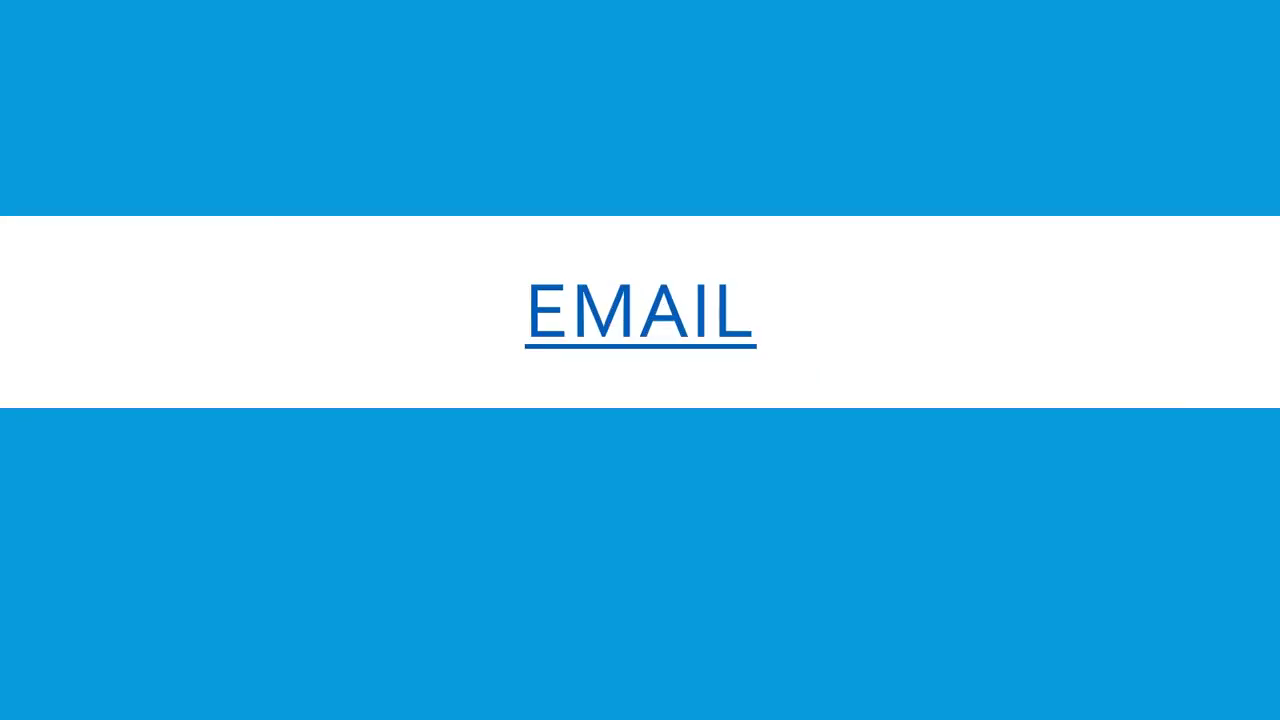
pyautogui.click(645, 330)
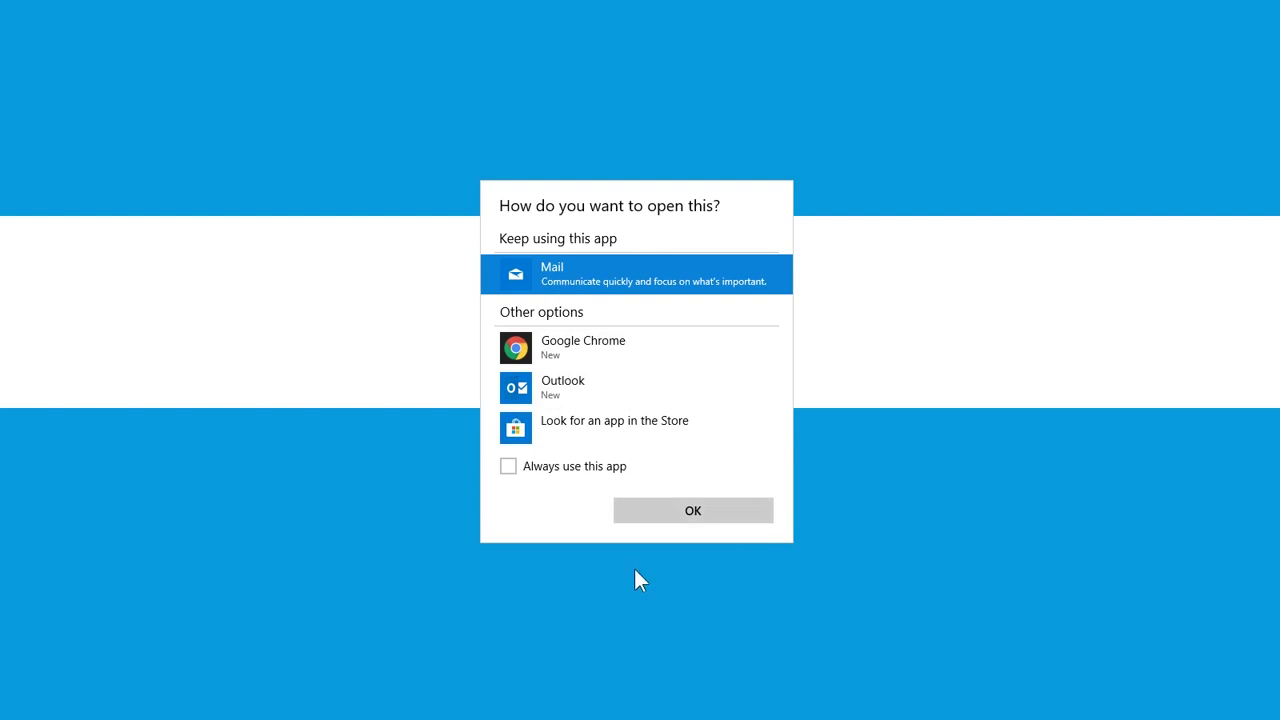
pyautogui.click(668, 614)
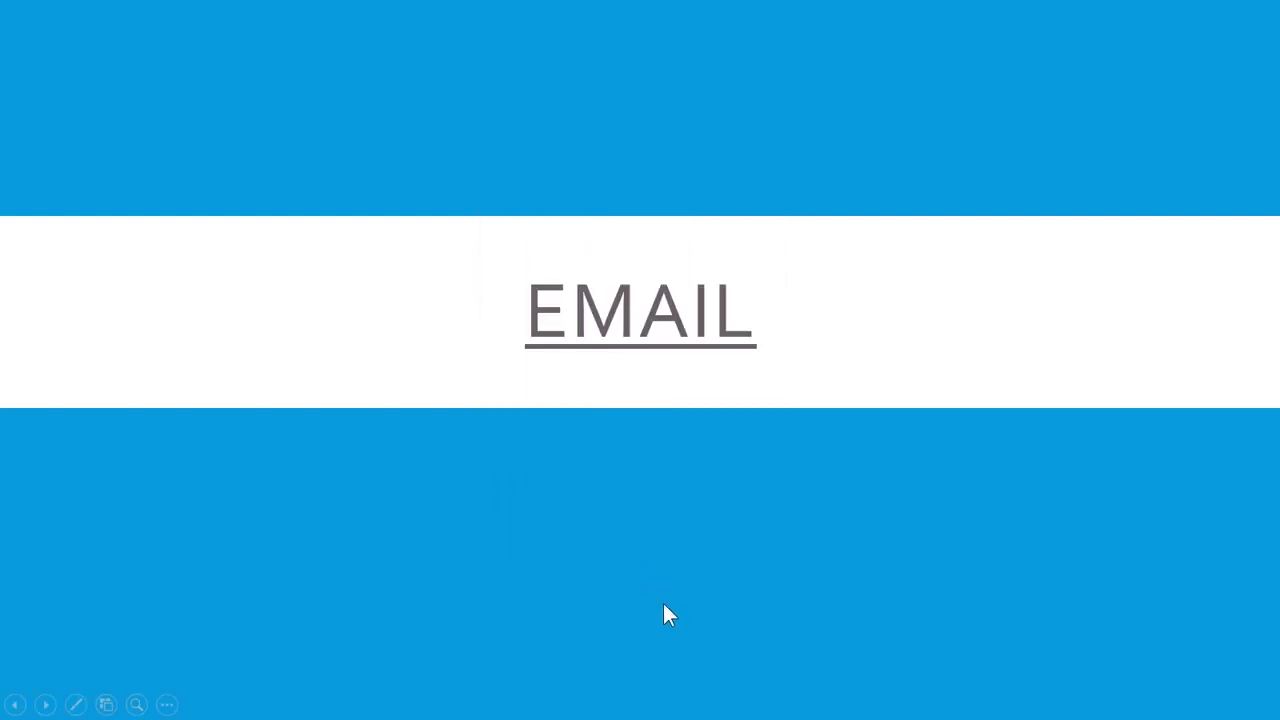
pyautogui.press('Escape')
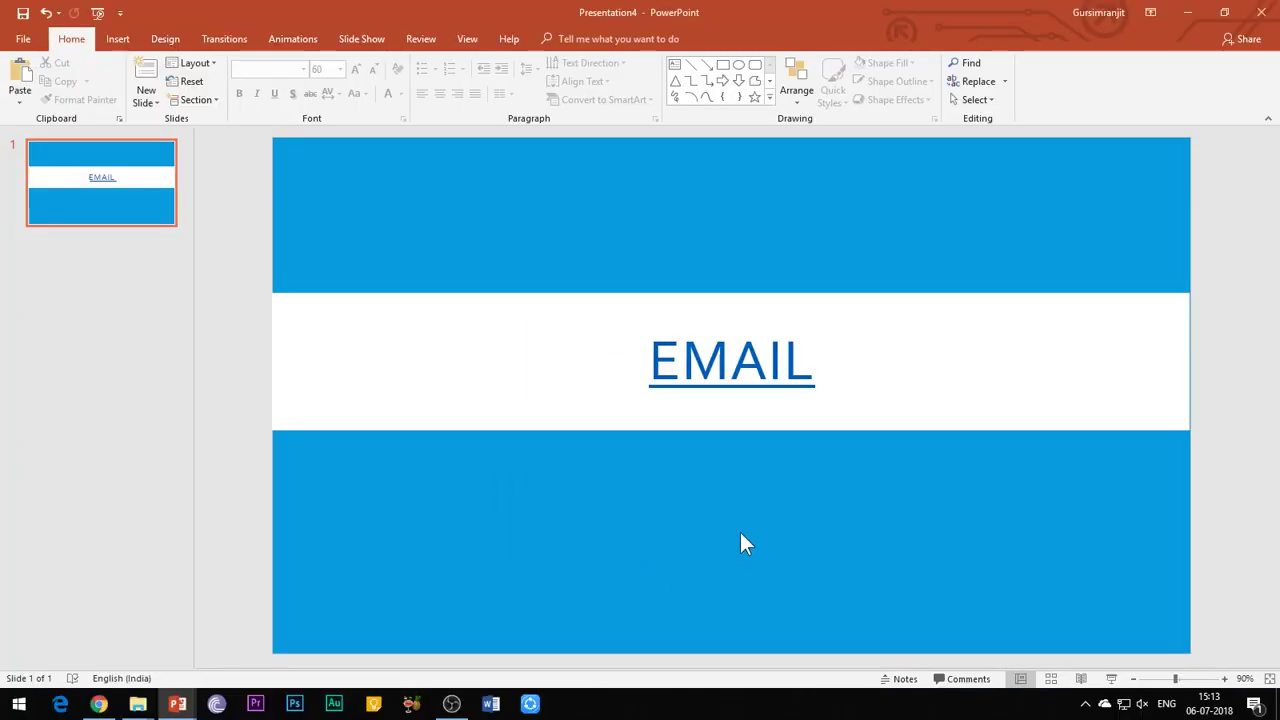
# Replace the EMAIL title text with 'EDIT HYPERLINK'.
pyautogui.click(652, 374)
pyautogui.moveTo(652, 374); pyautogui.dragTo(977, 380)
pyautogui.write('E')
pyautogui.write('DIT HYPERLINK')
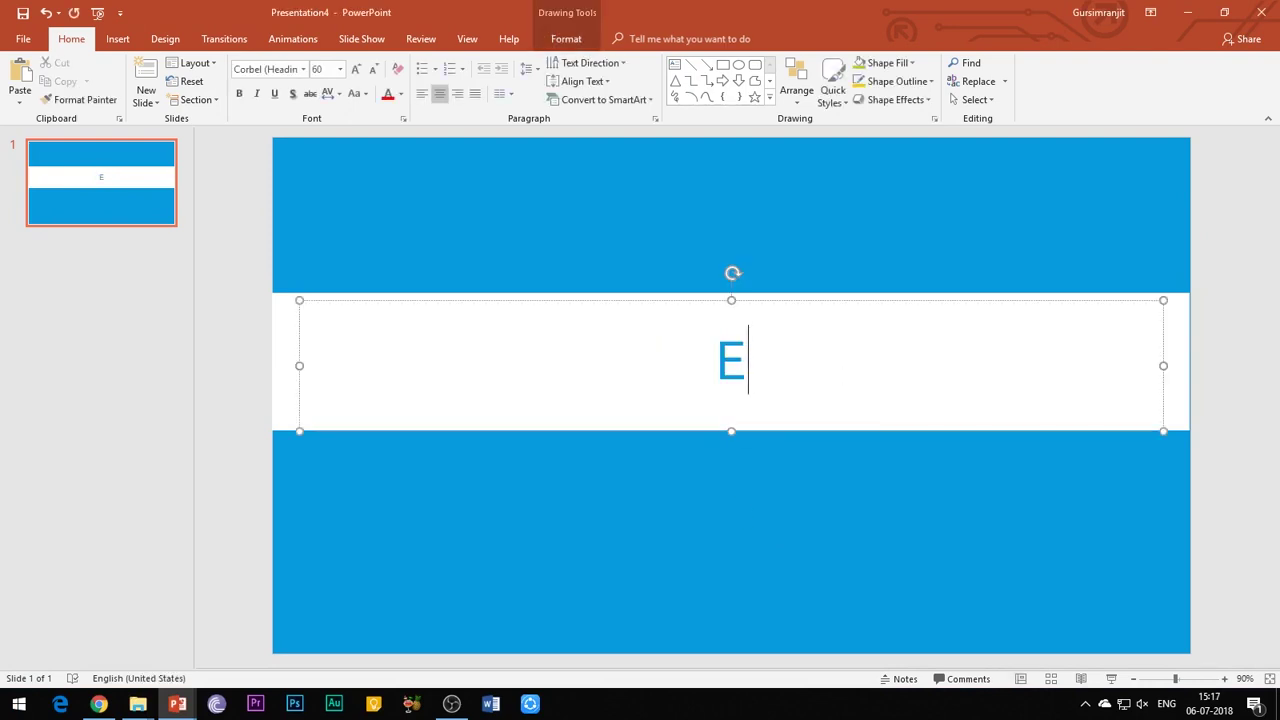
# Hyperlink the EDIT HYPERLINK title to the pasted web address.
pyautogui.moveTo(515, 360); pyautogui.dragTo(948, 362)
pyautogui.rightClick(692, 368)
pyautogui.click(764, 226)
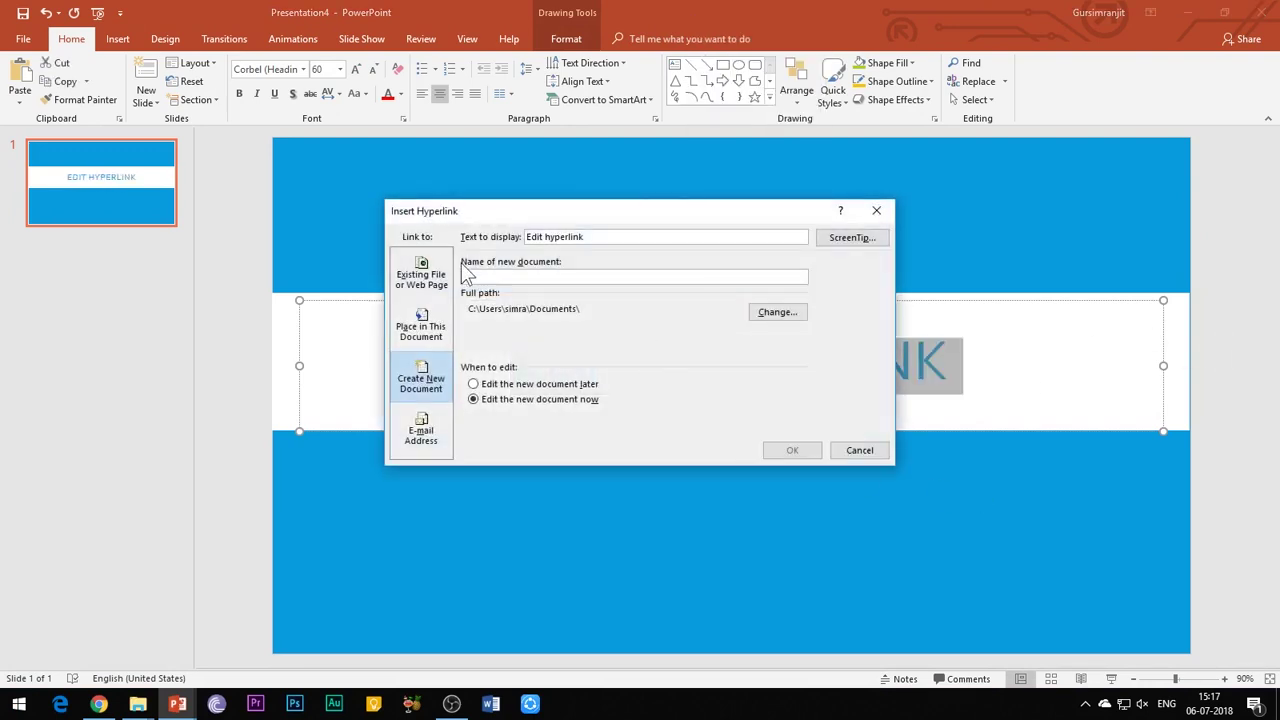
pyautogui.hotkey('ctrl', 'v')
pyautogui.click(802, 453)
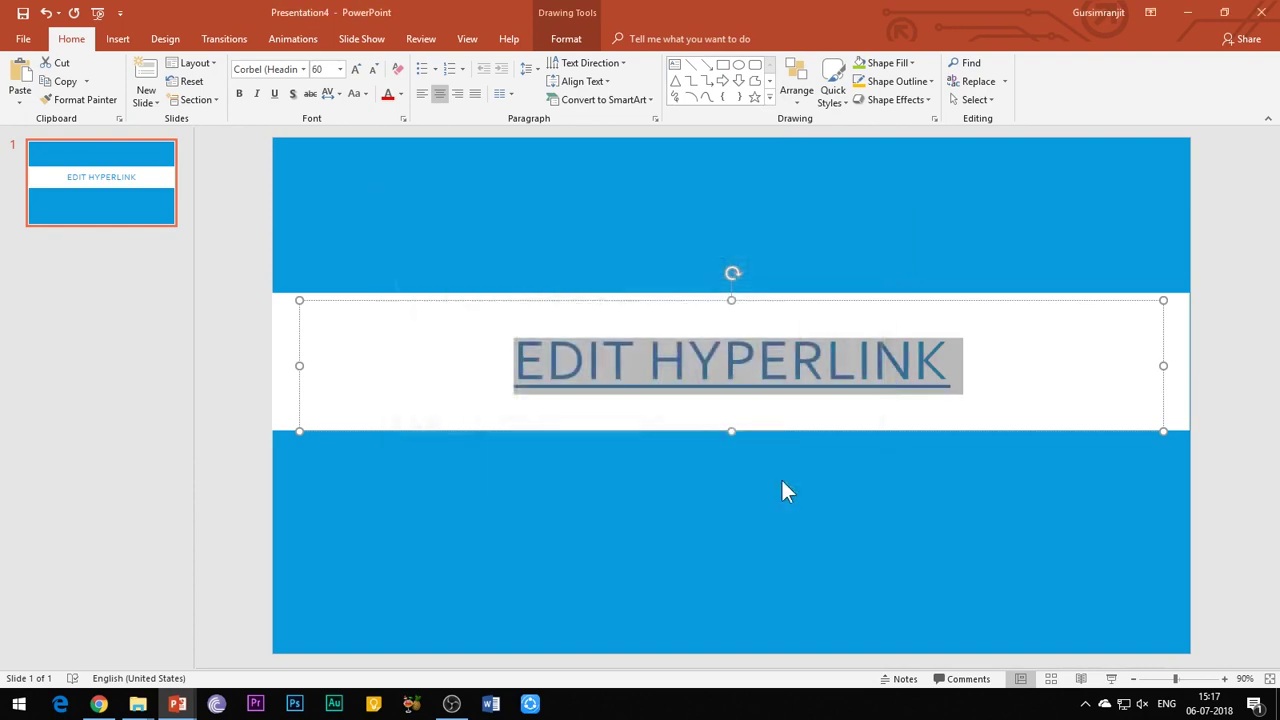
pyautogui.rightClick(695, 366)
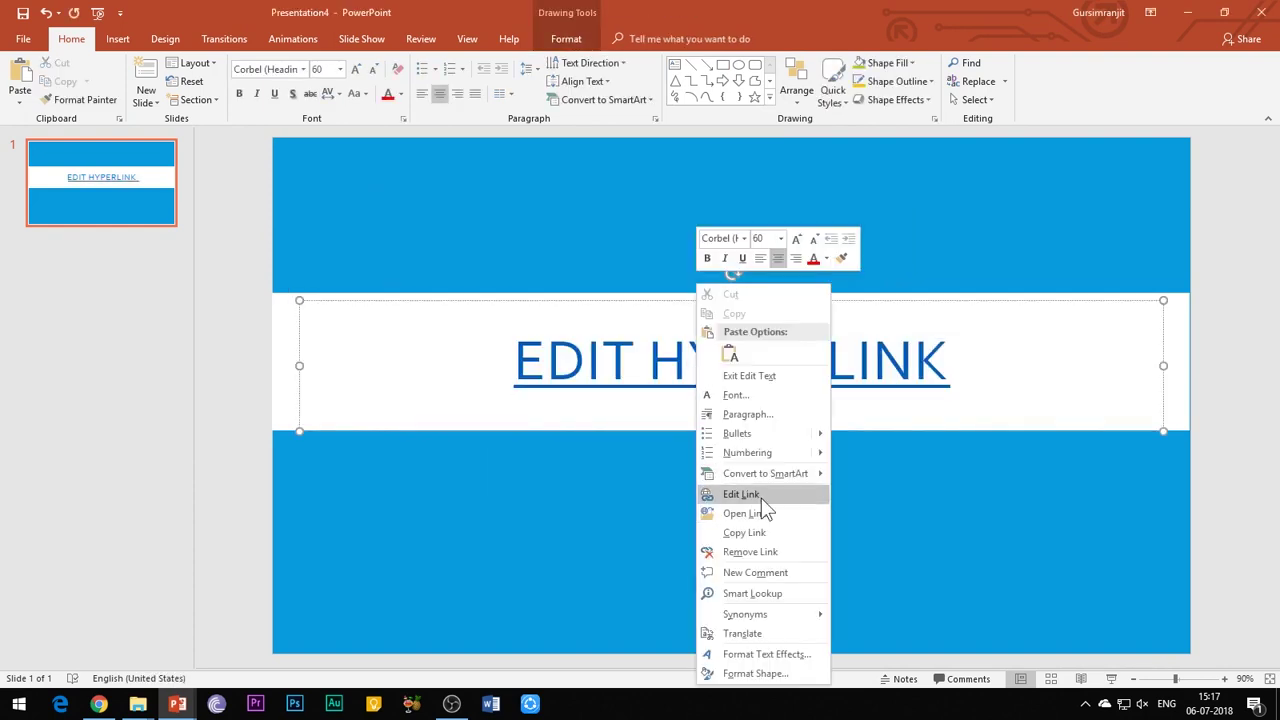